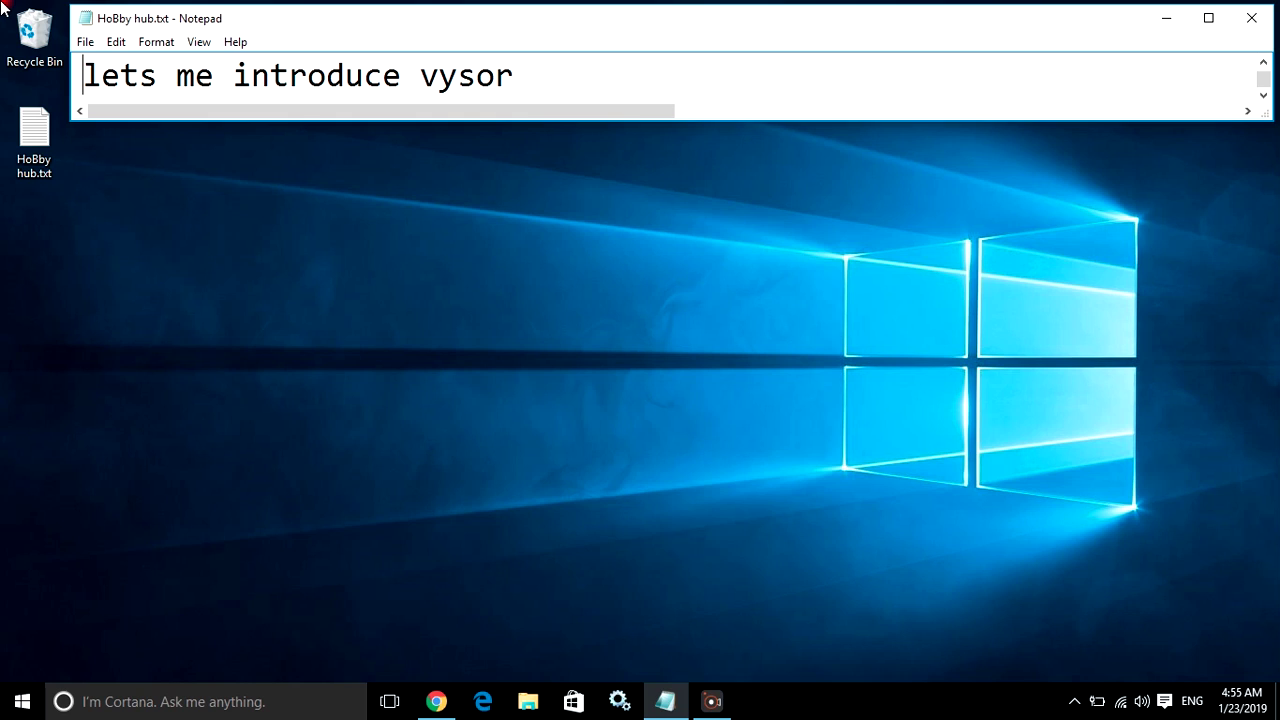
Read through the Vysor introduction notes in HoBby hub.txt line by line, down to the download link.
{"action": "key", "text": "Down"}
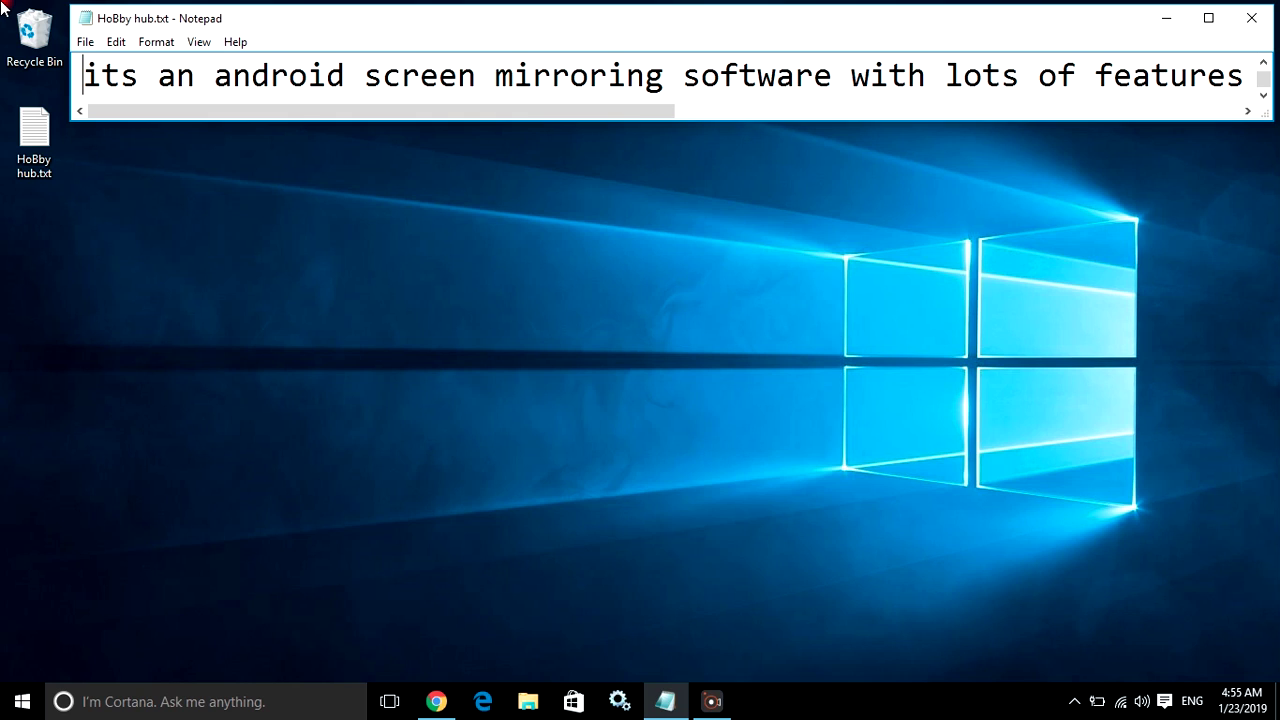
{"action": "key", "text": "Down"}
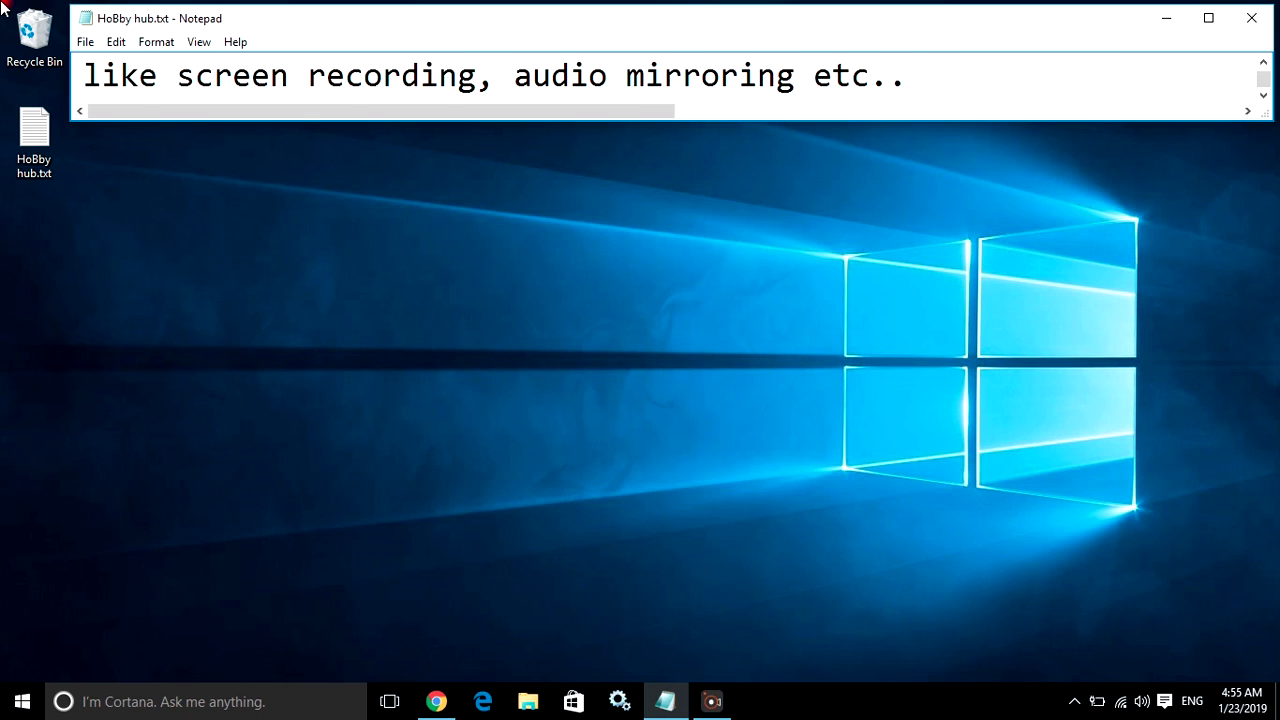
{"action": "key", "text": "Down"}
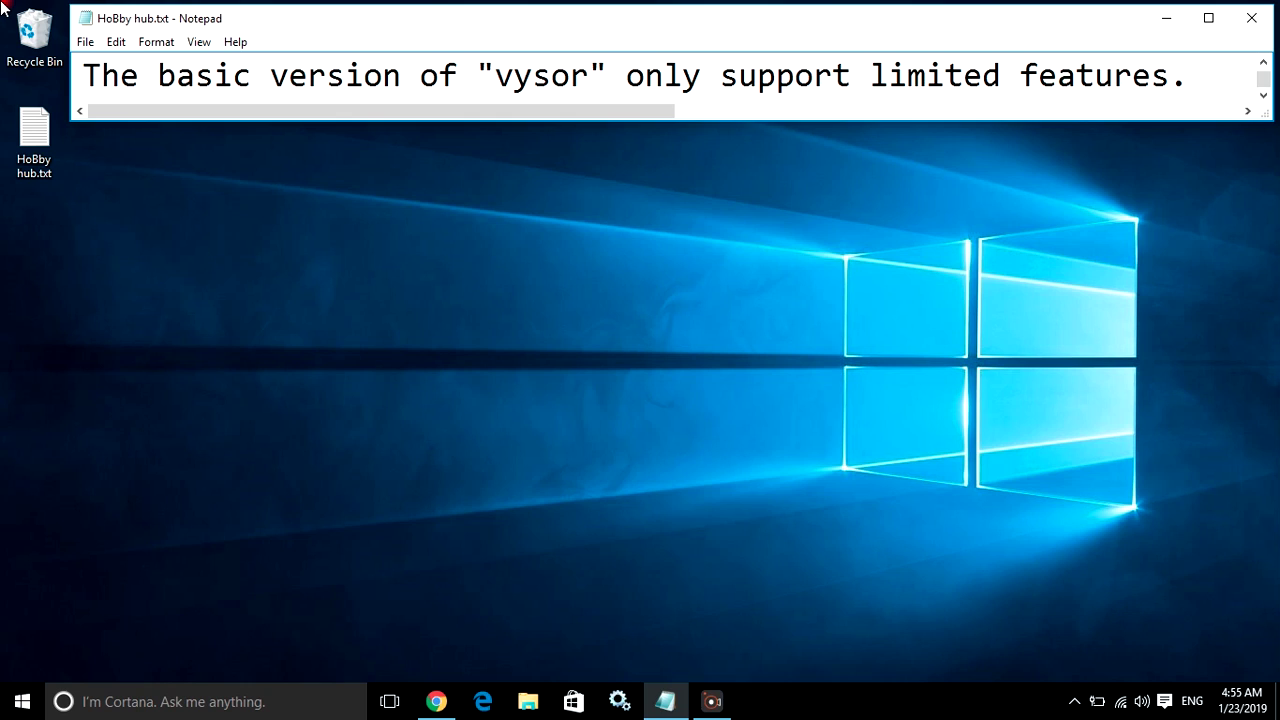
{"action": "key", "text": "Down"}
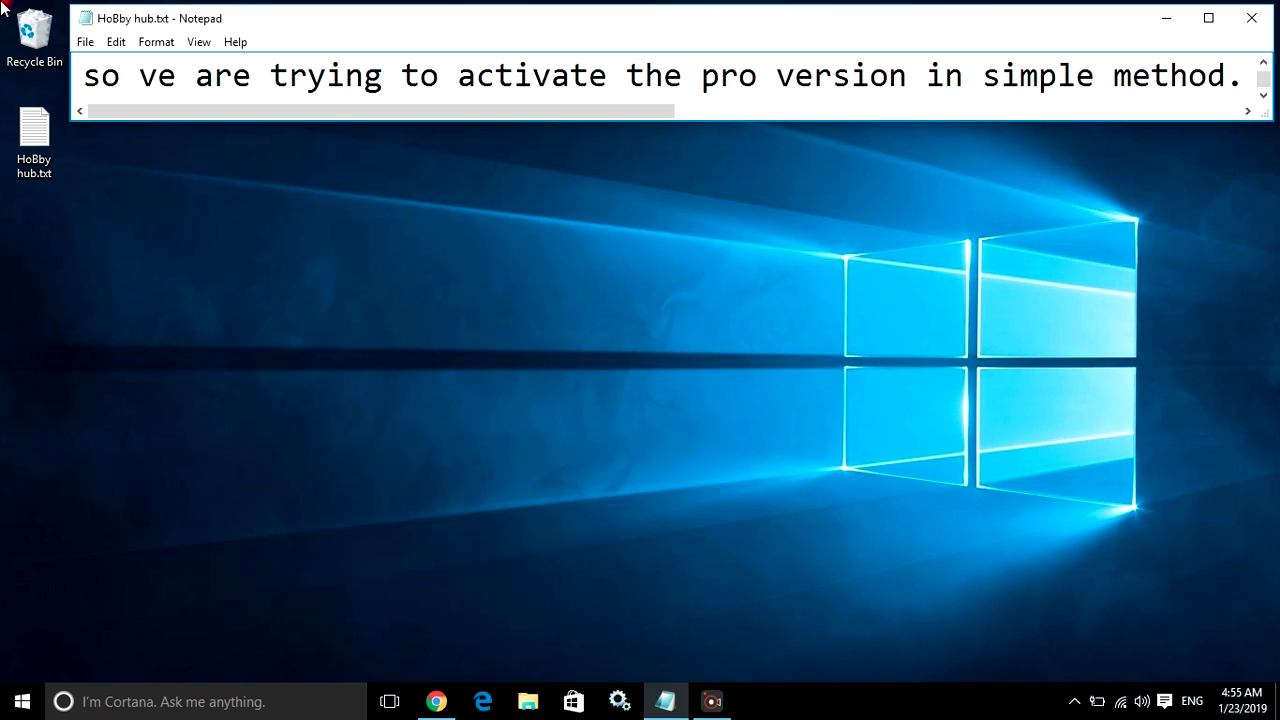
{"action": "key", "text": "Down"}
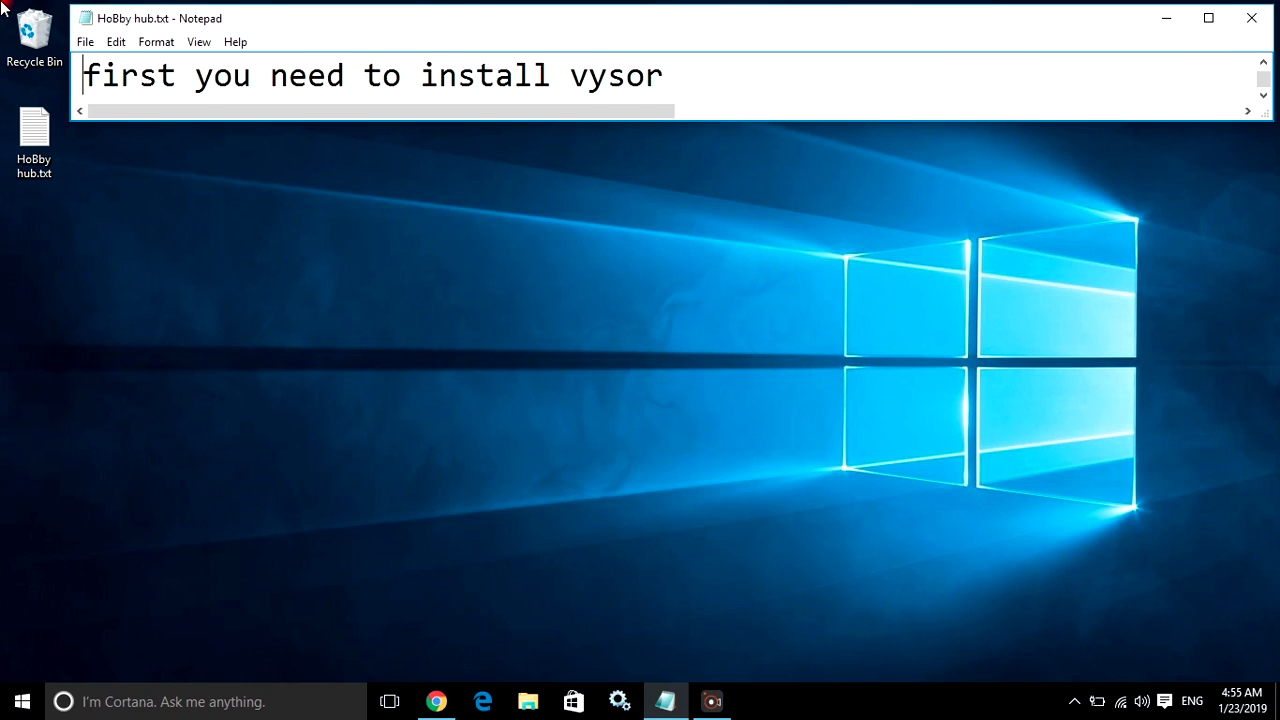
{"action": "key", "text": "Down"}
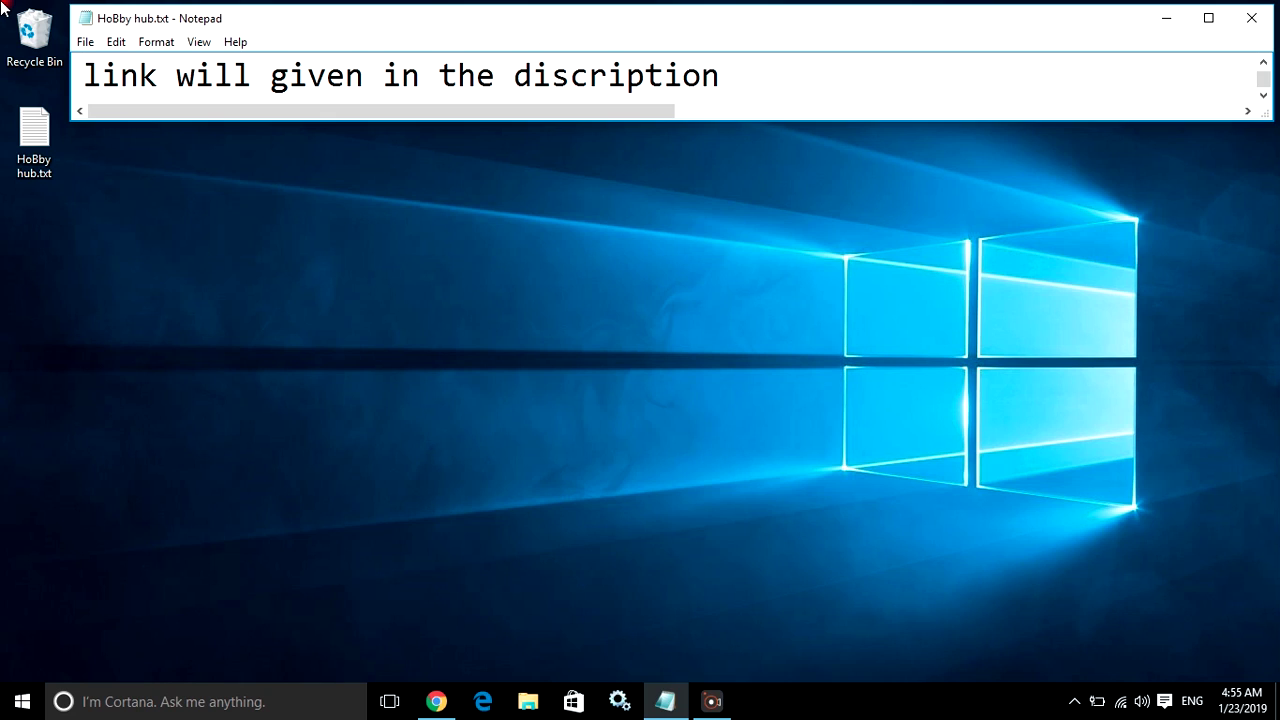
{"action": "key", "text": "Down"}
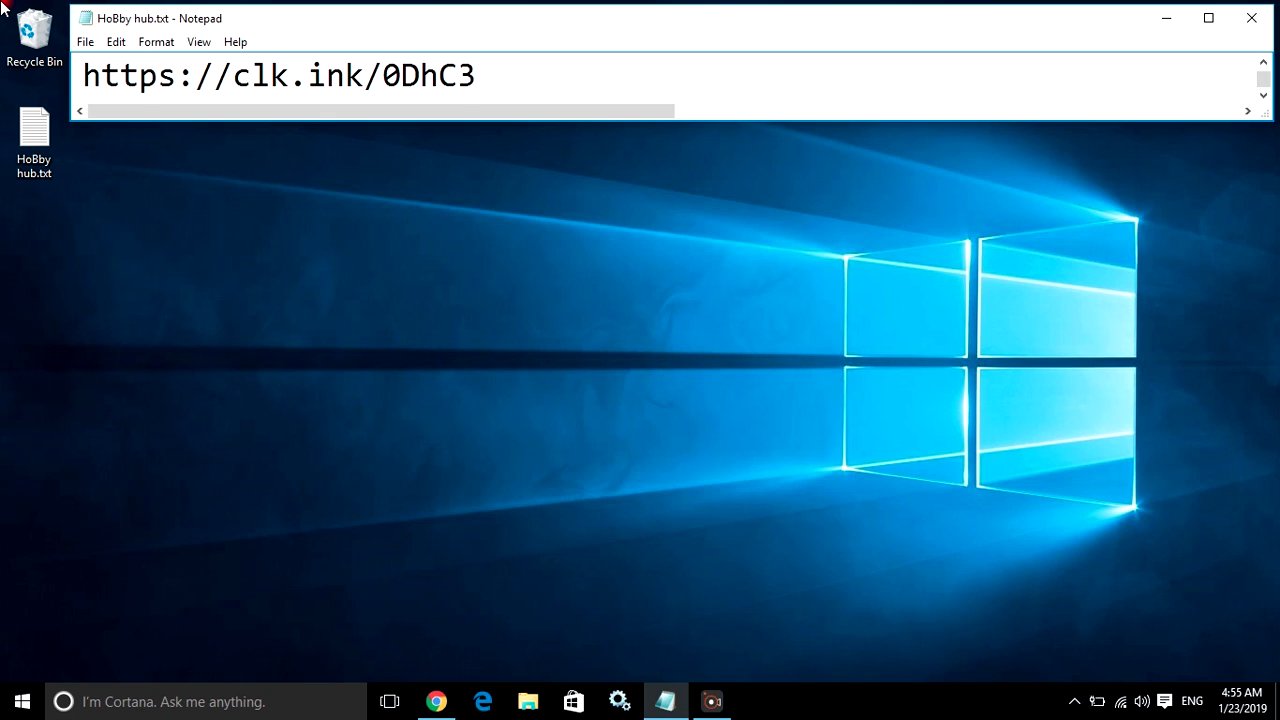
{"action": "key", "text": "Down"}
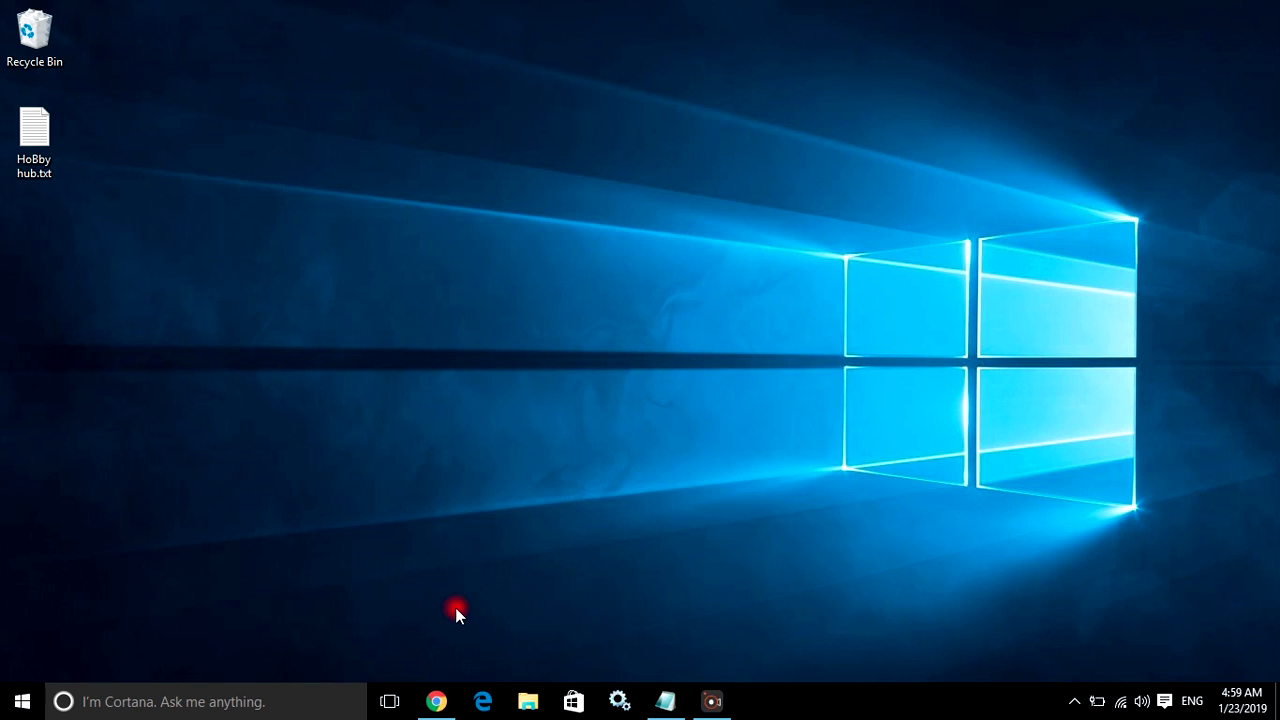
Open the Downloads folder in File Explorer and select Vysor-win32-ia32.exe.
{"action": "left_click", "coordinate": [524, 703]}
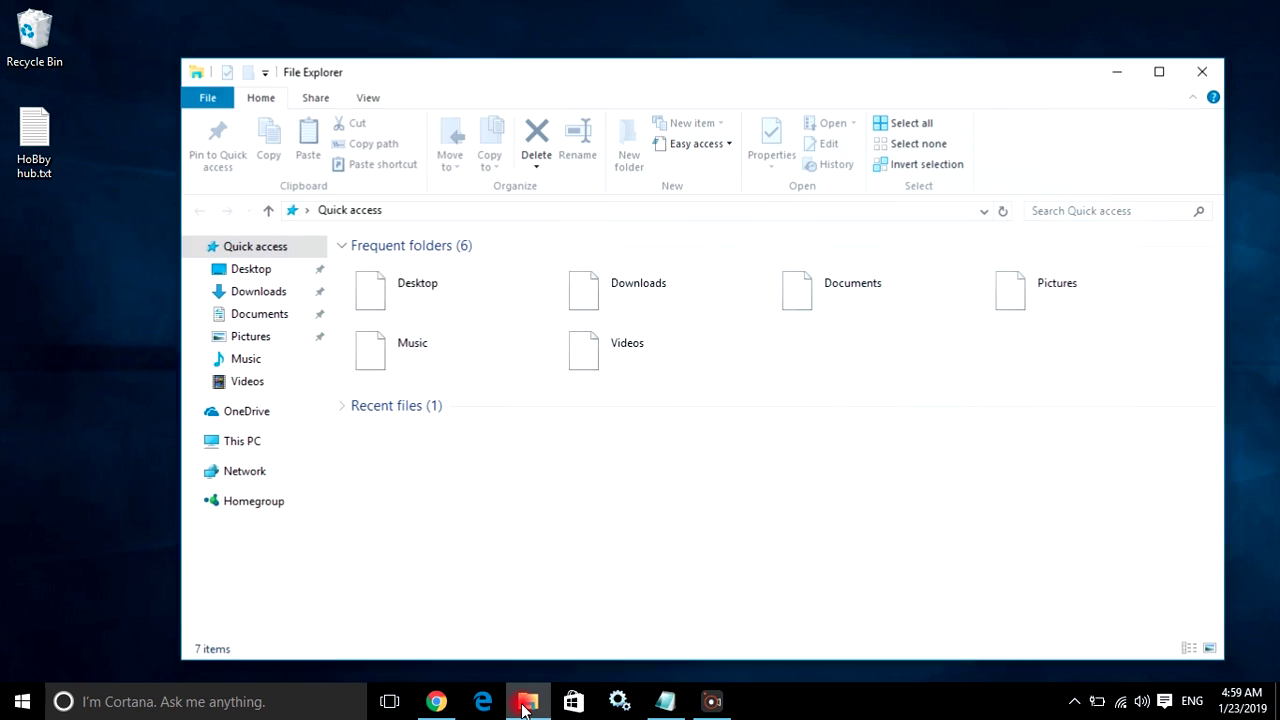
{"action": "left_click", "coordinate": [612, 290]}
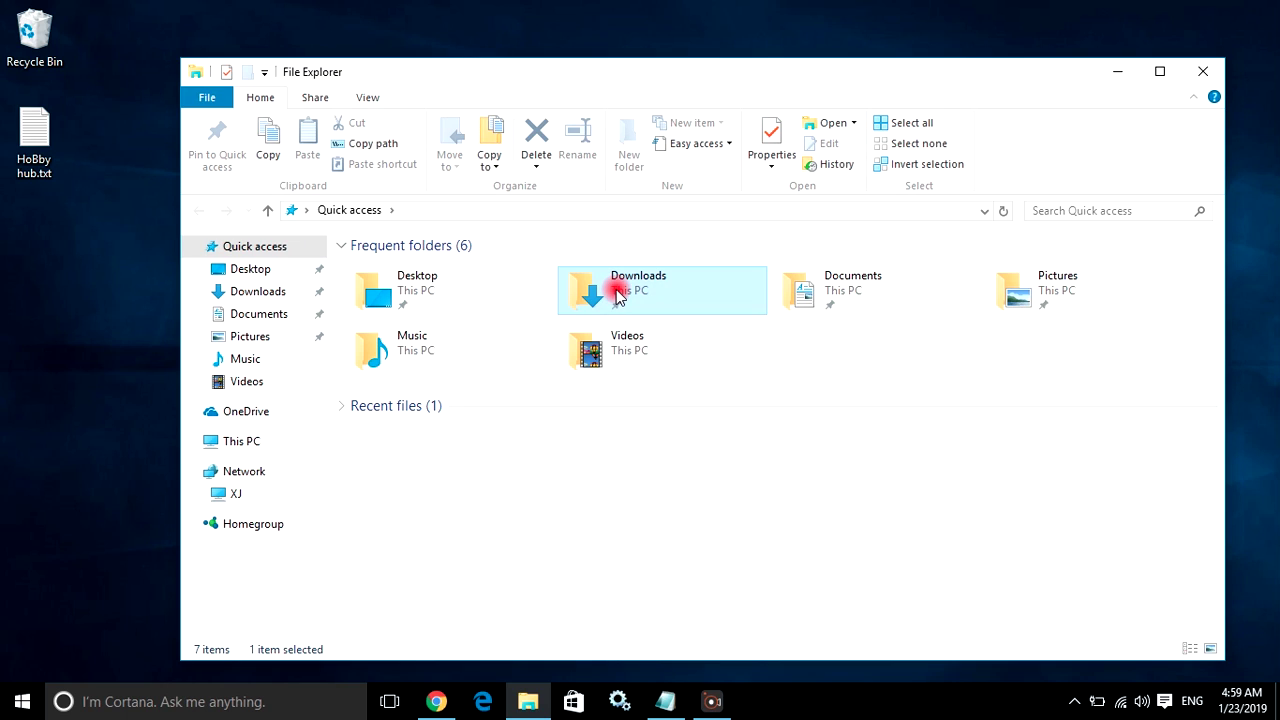
{"action": "double_click", "coordinate": [617, 292]}
{"action": "left_click", "coordinate": [451, 268]}
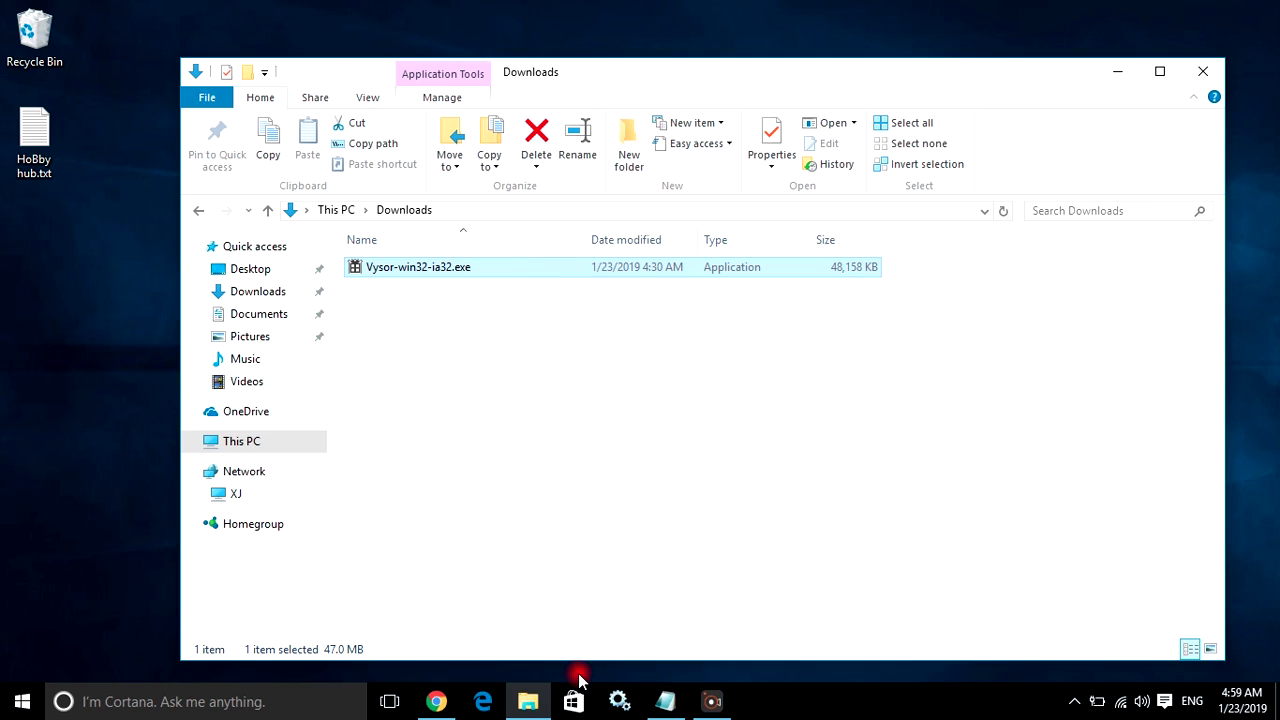
Open HoBby hub.txt from the desktop and write "just open the setup file and install the vysor".
{"action": "double_click", "coordinate": [52, 126]}
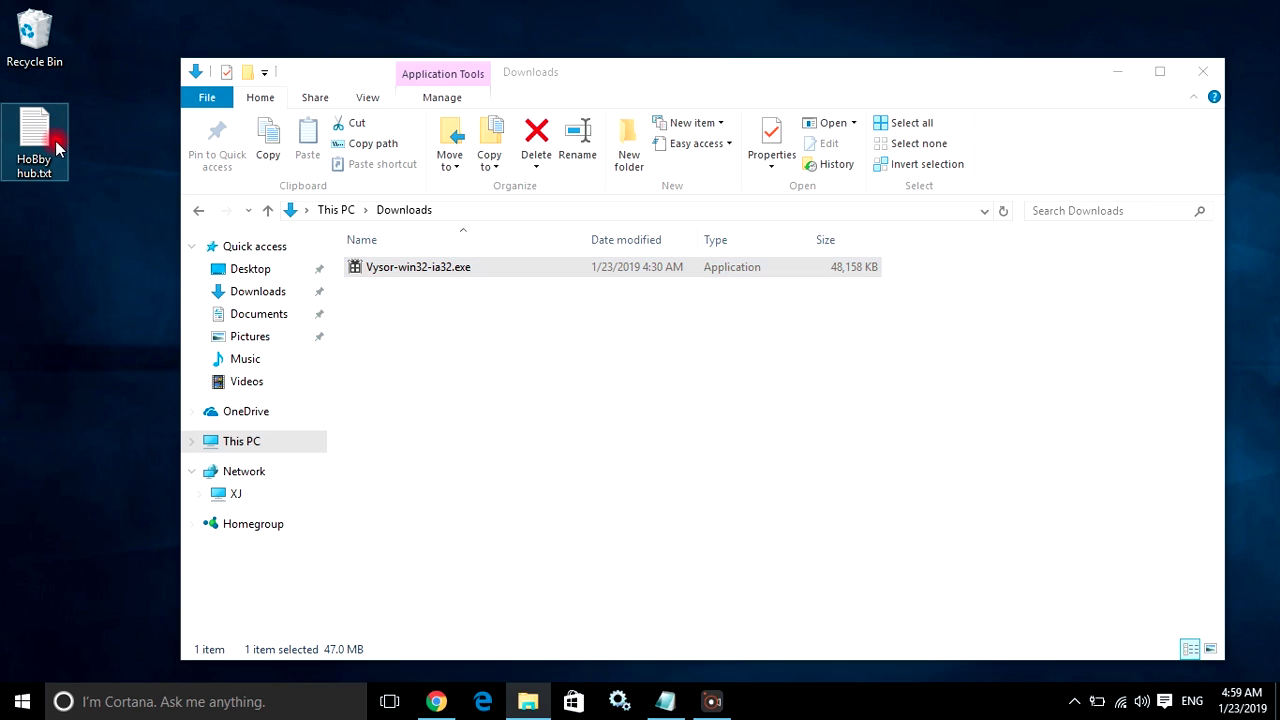
{"action": "type", "text": "just open the se"}
{"action": "key", "text": "BackSpace"}
{"action": "key", "text": "BackSpace"}
{"action": "type", "text": "e setup file "}
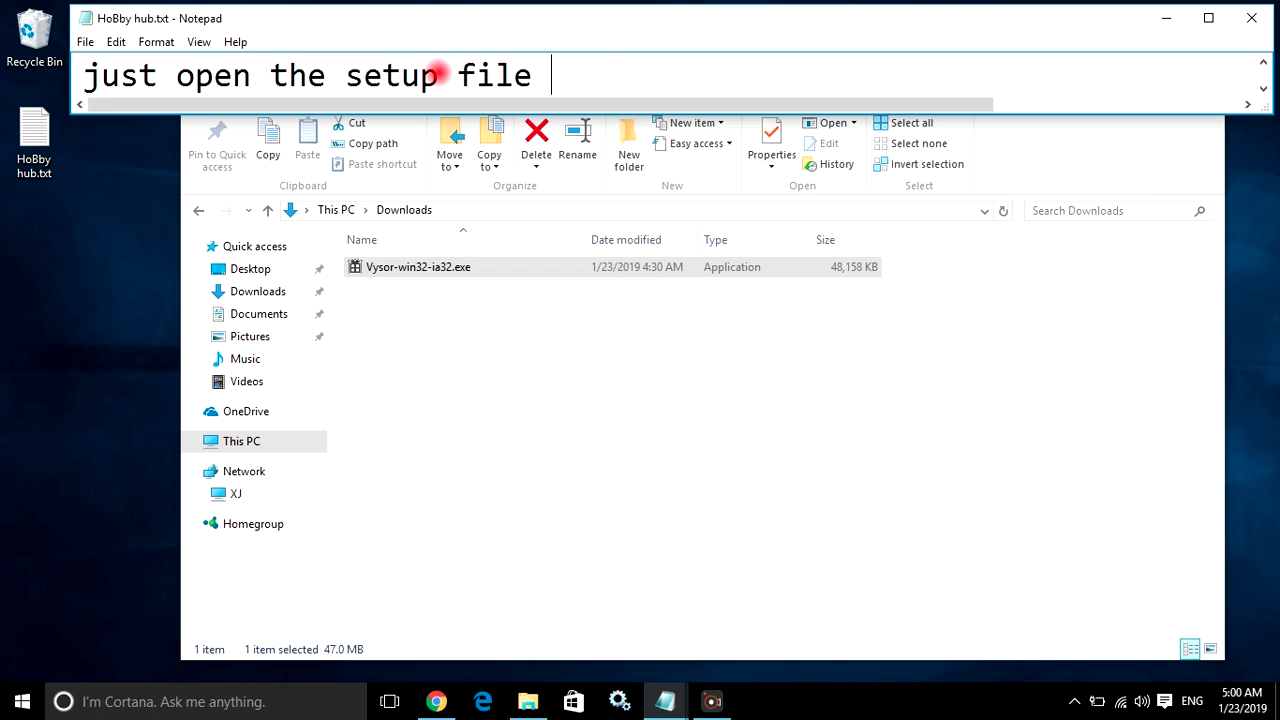
{"action": "type", "text": "and install the vysor"}
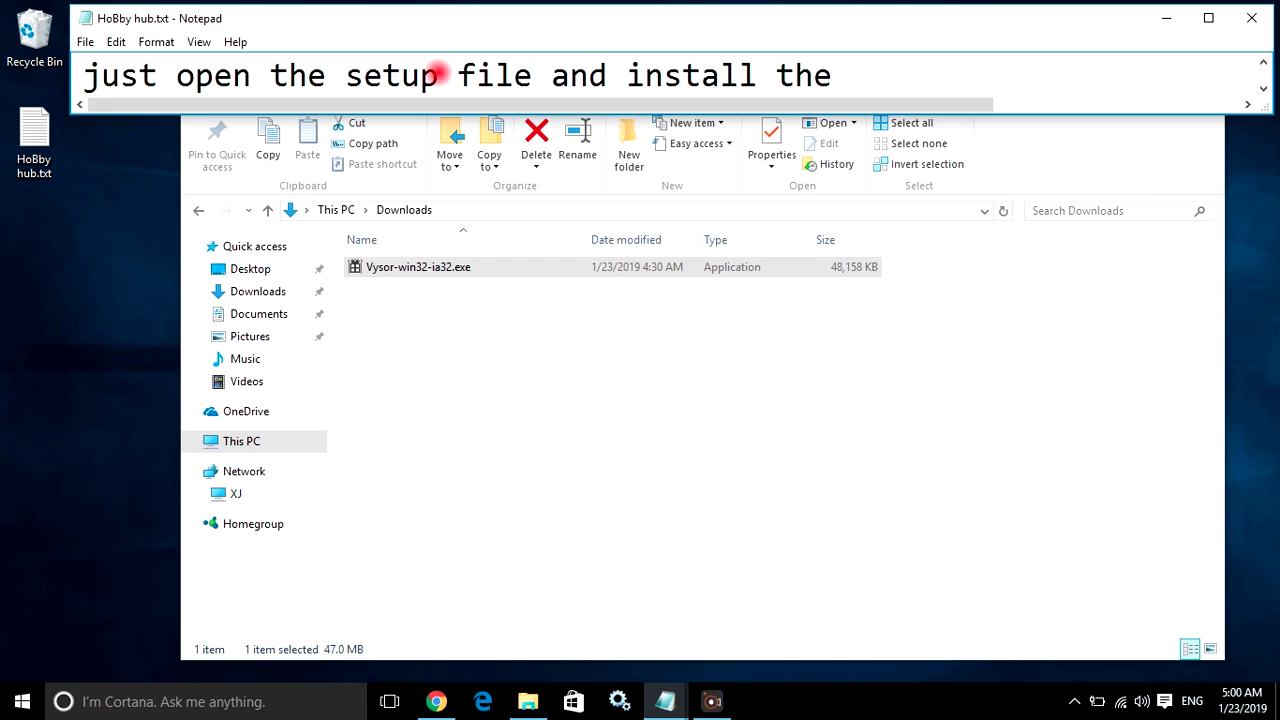
Run the Vysor-win32-ia32.exe installer from Downloads and launch Vysor from its desktop shortcut.
{"action": "double_click", "coordinate": [518, 270]}
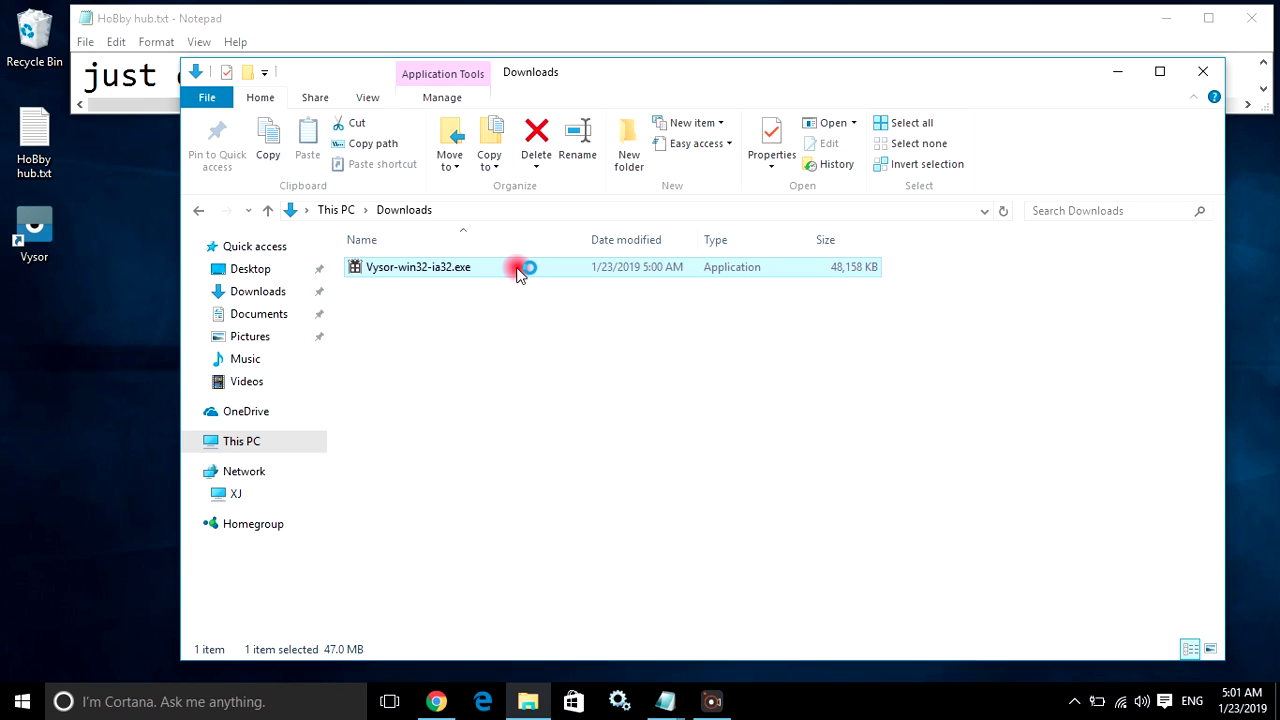
{"action": "double_click", "coordinate": [60, 240]}
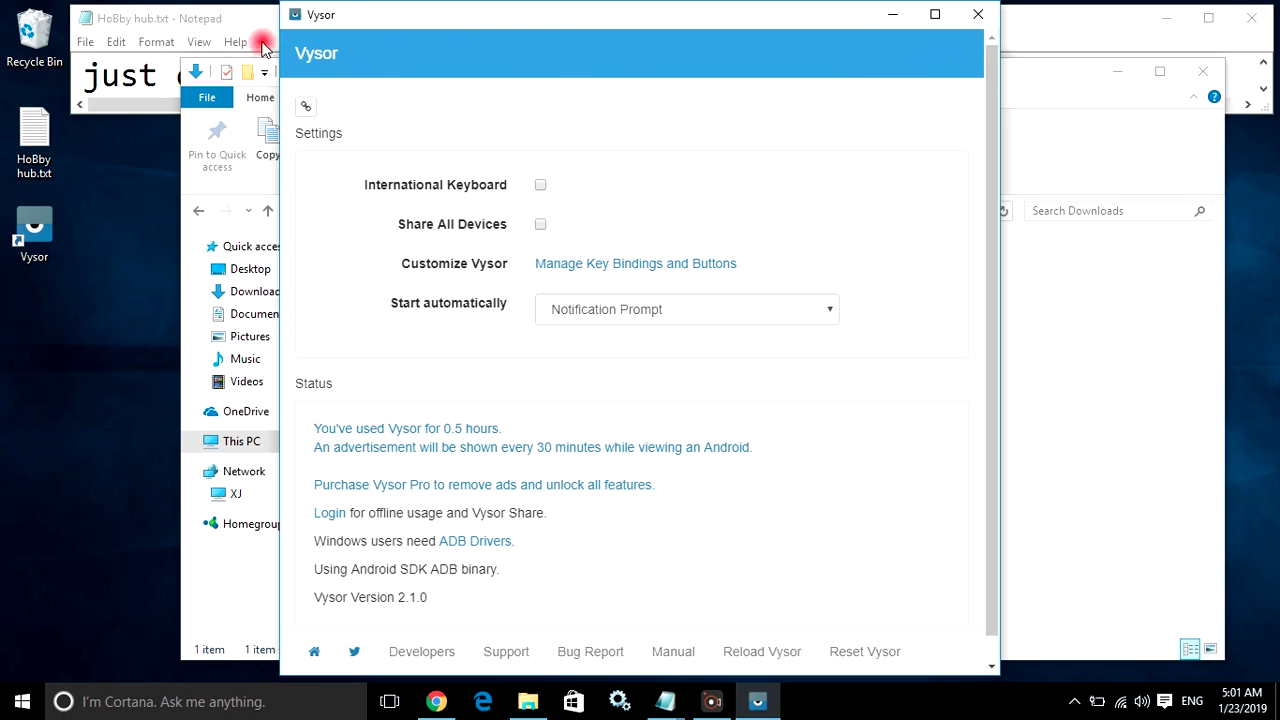
Replace the text in HoBby hub.txt with "now close the vysor and follow me!!" and then clear it.
{"action": "left_click", "coordinate": [236, 26]}
{"action": "key", "text": "ctrl+a"}
{"action": "key", "text": "BackSpace"}
{"action": "type", "text": "now"}
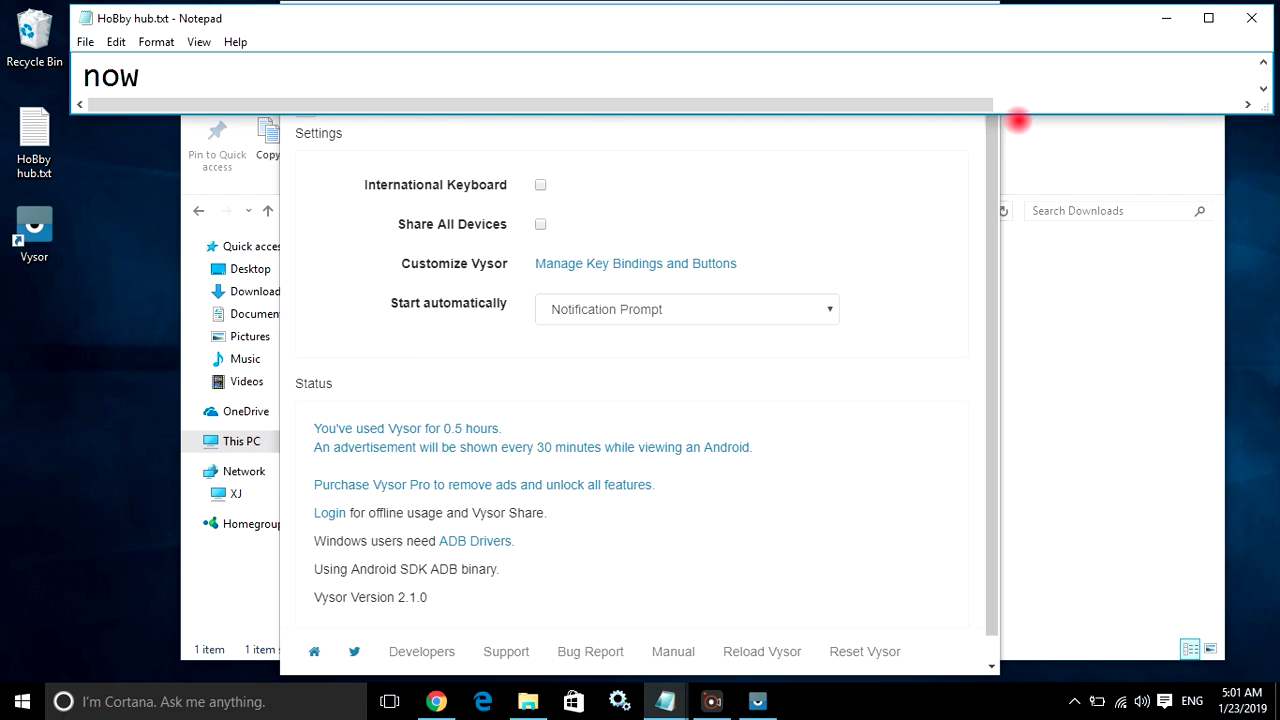
{"action": "type", "text": " close the vysor"}
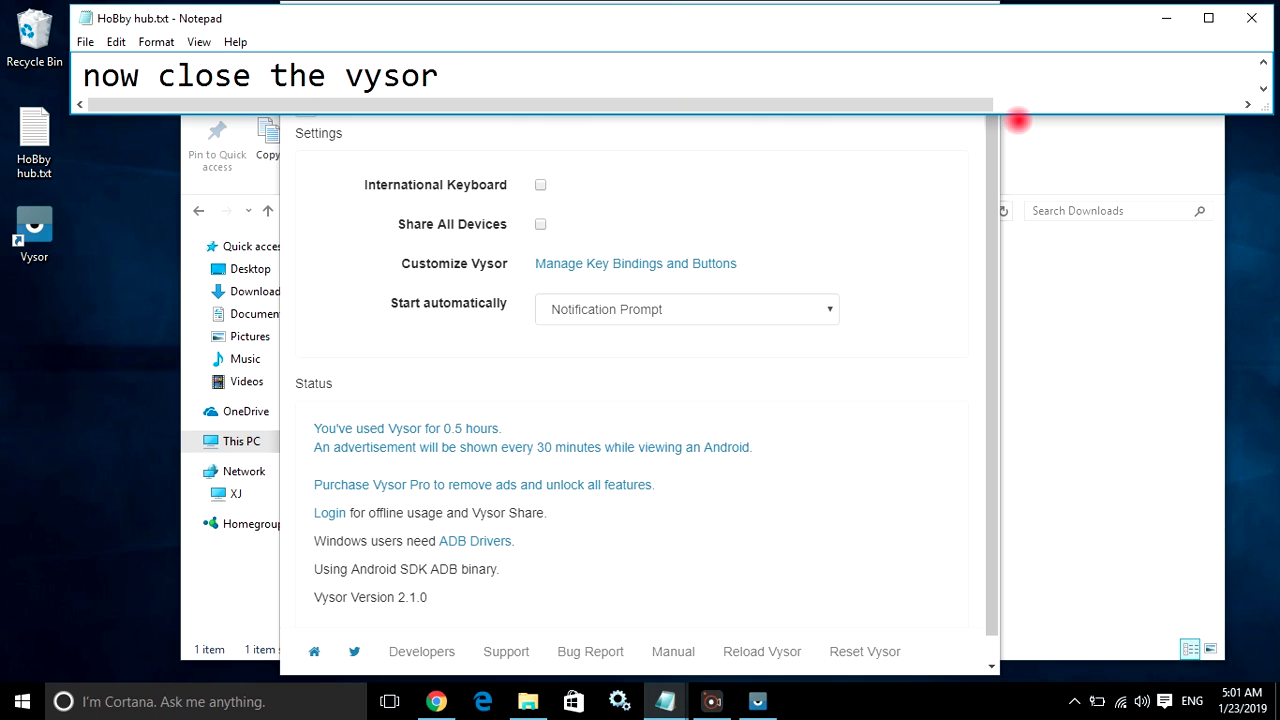
{"action": "type", "text": " and follow me"}
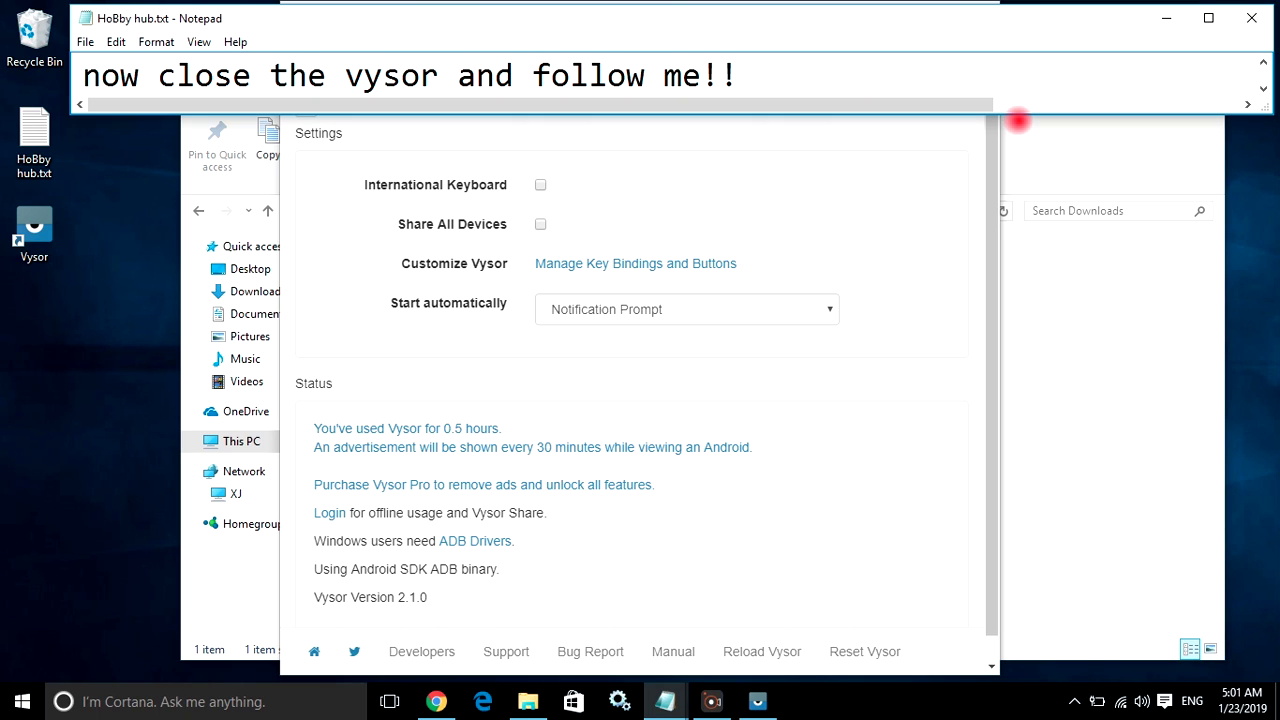
{"action": "type", "text": "!!"}
{"action": "key", "text": "ctrl+a"}
{"action": "key", "text": "BackSpace"}
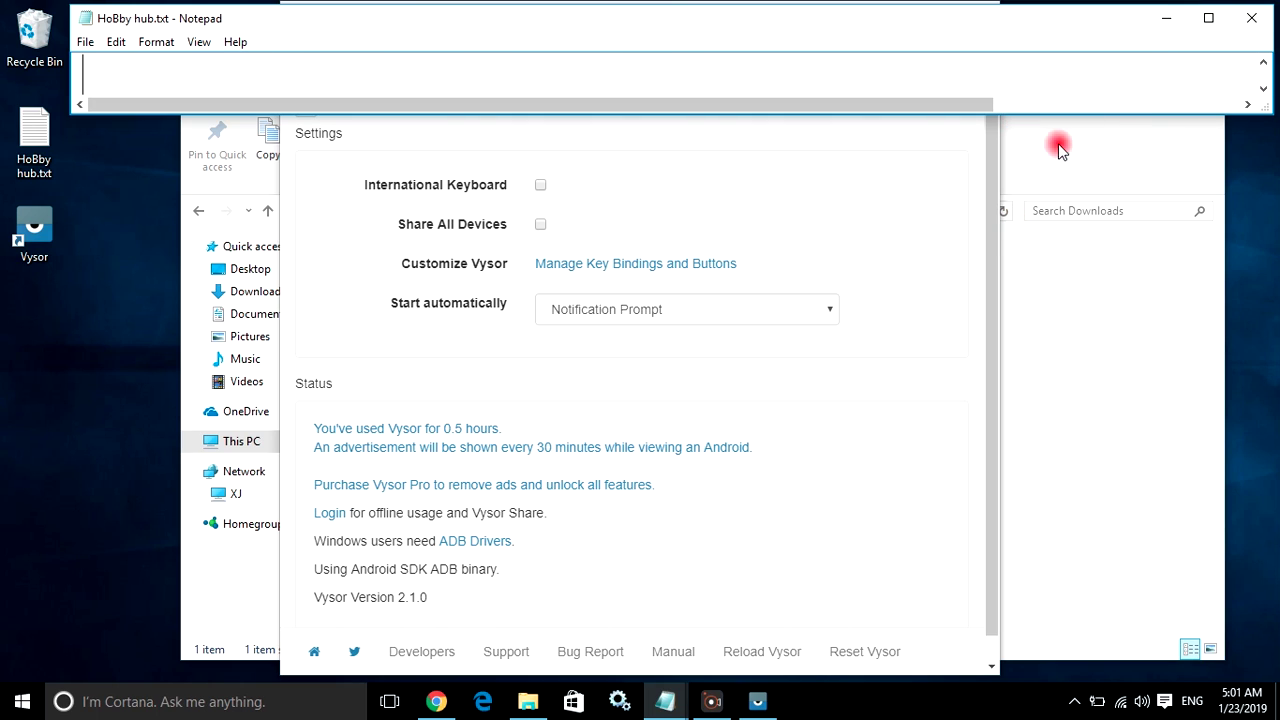
Close the Downloads window and the Vysor window.
{"action": "left_click", "coordinate": [1007, 165]}
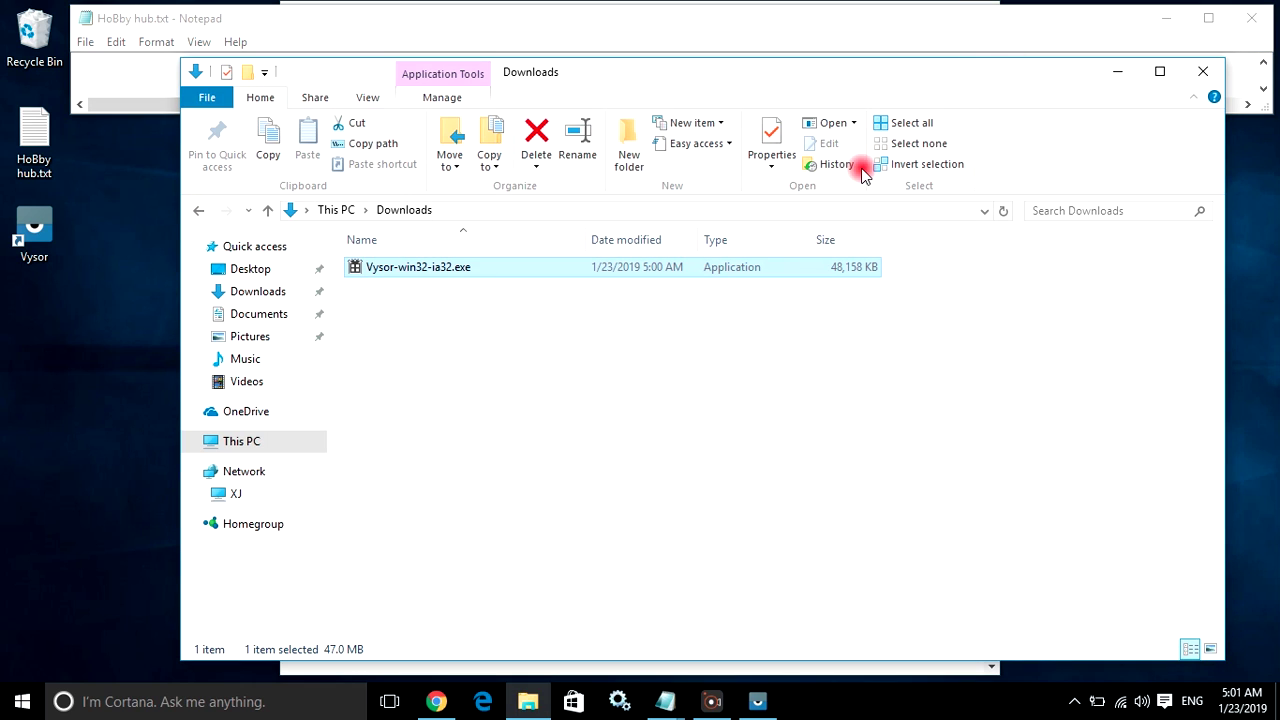
{"action": "left_click", "coordinate": [1203, 71]}
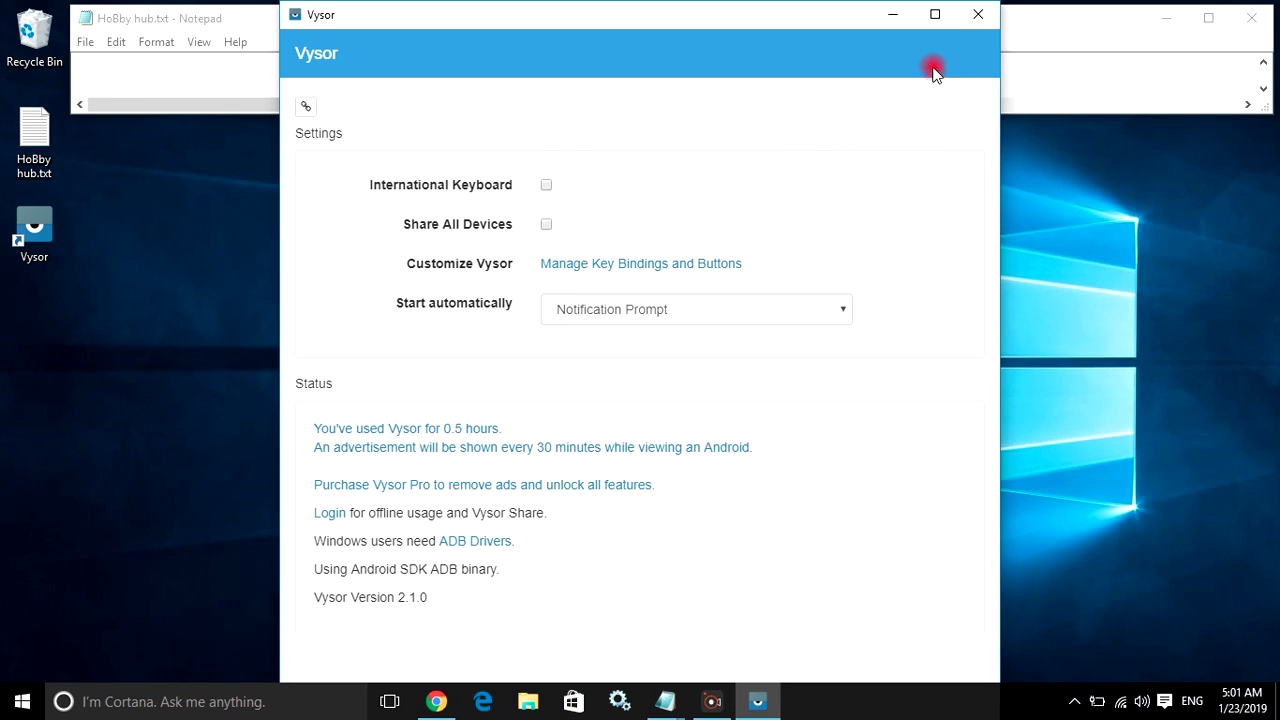
{"action": "left_click", "coordinate": [977, 15]}
Write "just right click on vysor icon and click" in HoBby hub.txt and open the Vysor desktop shortcut's file location.
{"action": "type", "text": "just ri"}
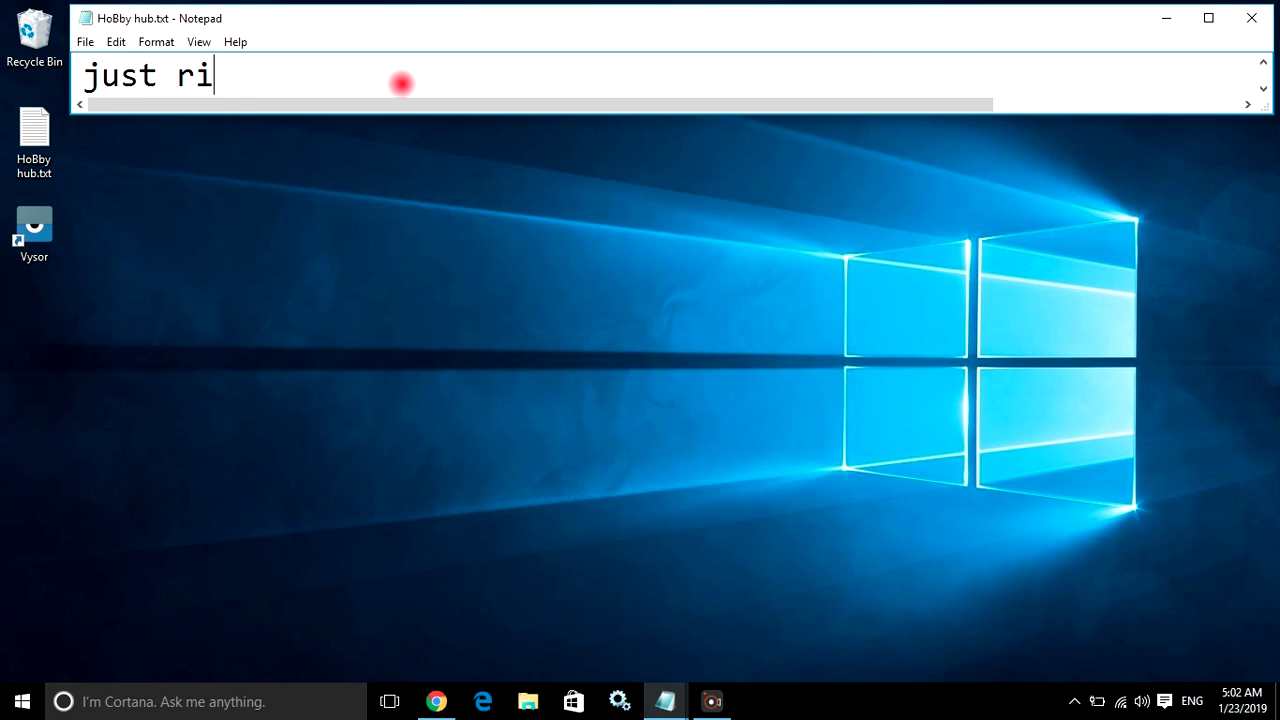
{"action": "type", "text": "ght click on vy"}
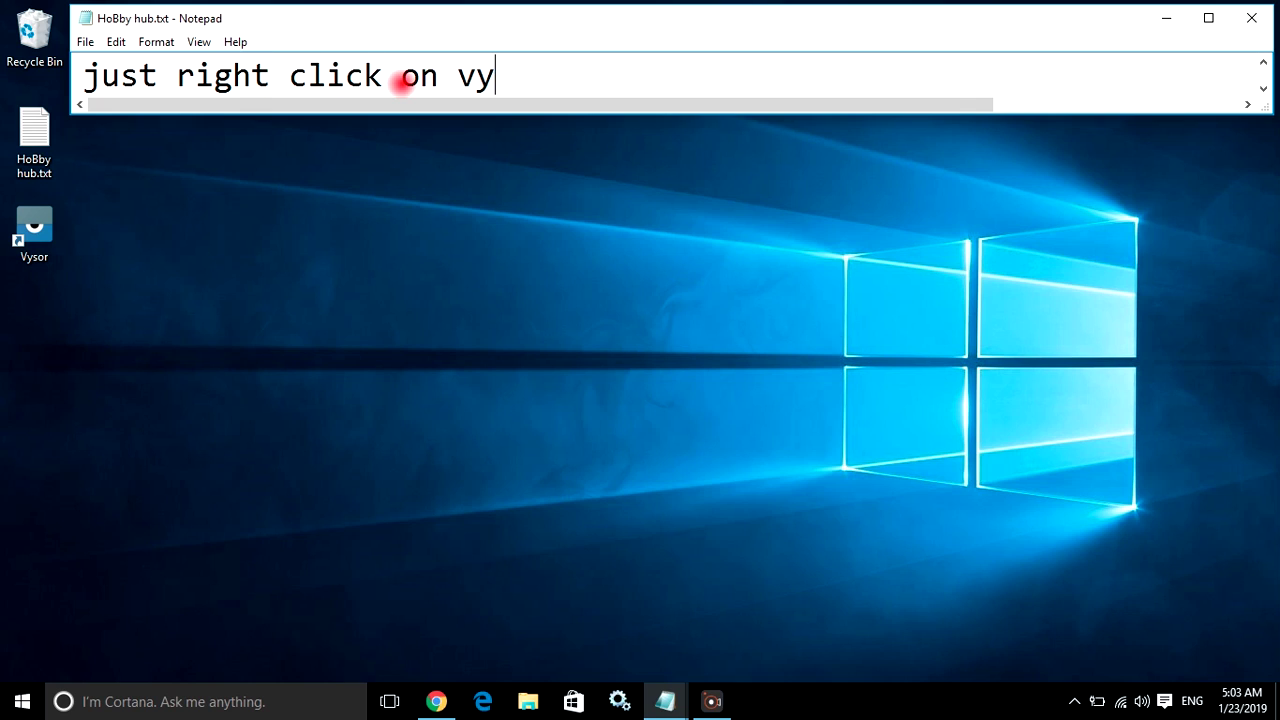
{"action": "type", "text": "sor icon and click"}
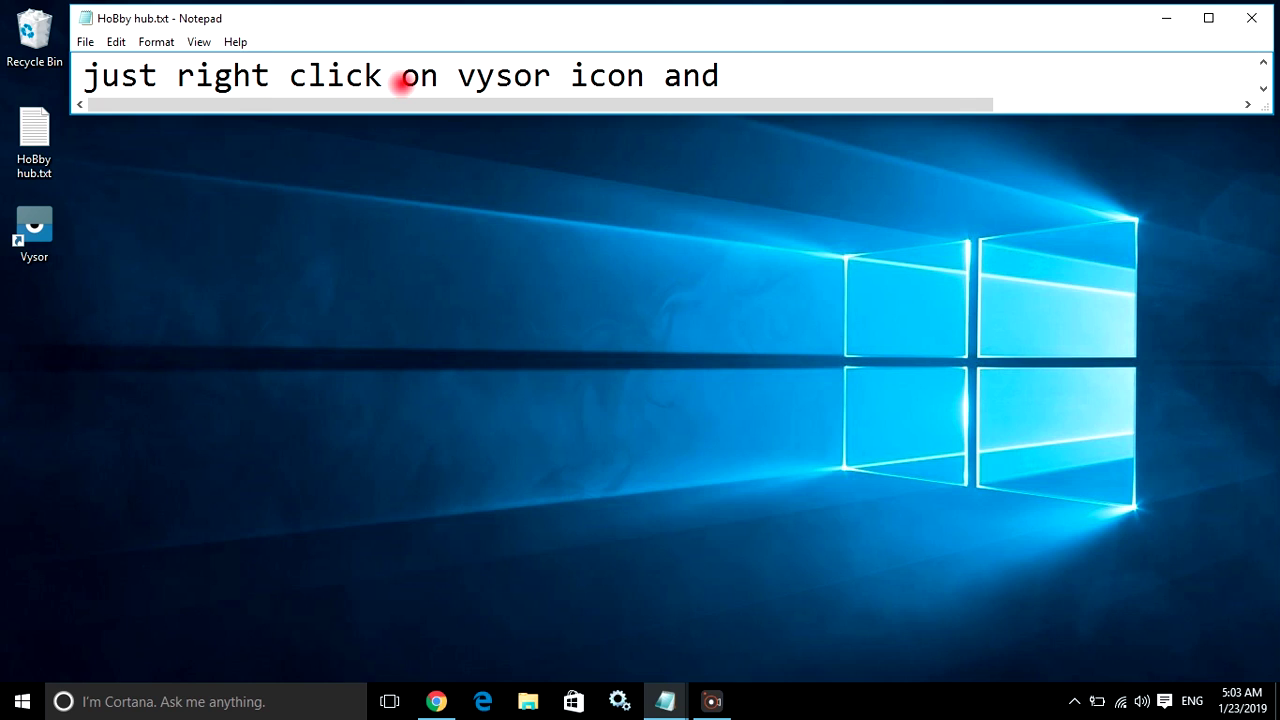
{"action": "right_click", "coordinate": [36, 228]}
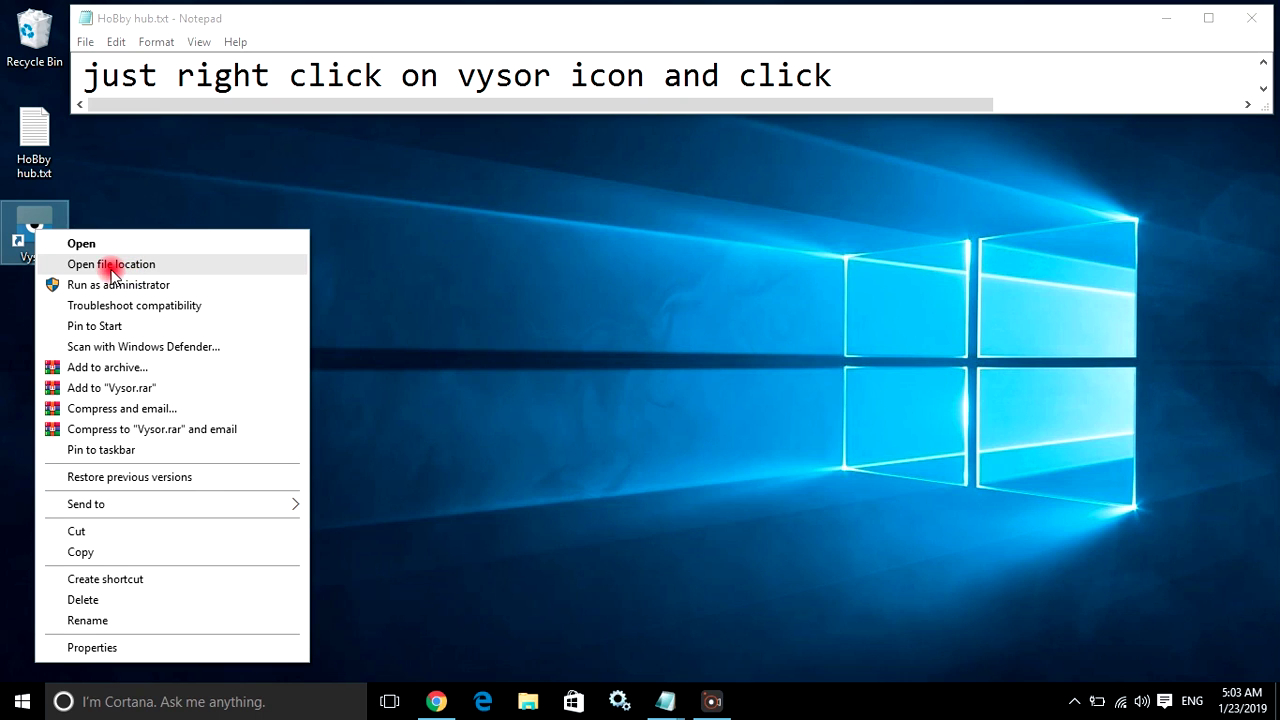
{"action": "left_click", "coordinate": [112, 268]}
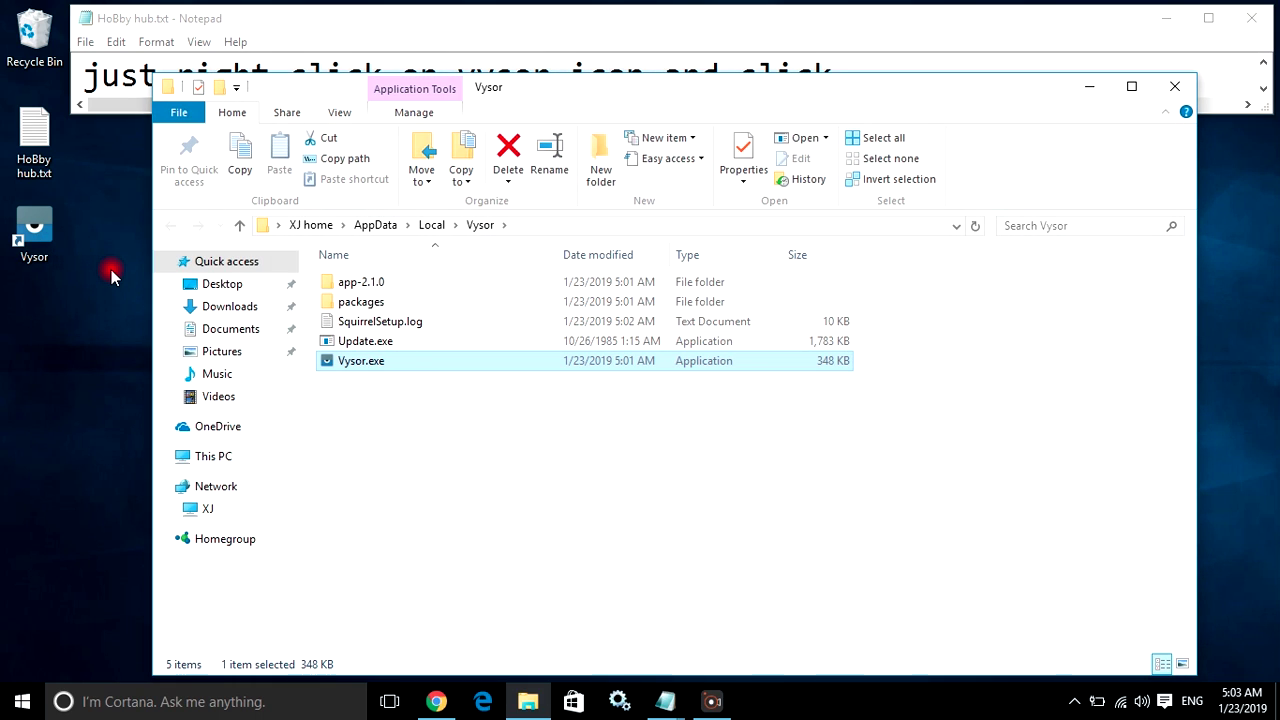
Switch back to Notepad and add the line "goto 'app-2.1.0'" to HoBby hub.txt, followed by an empty line.
{"action": "left_click", "coordinate": [820, 33]}
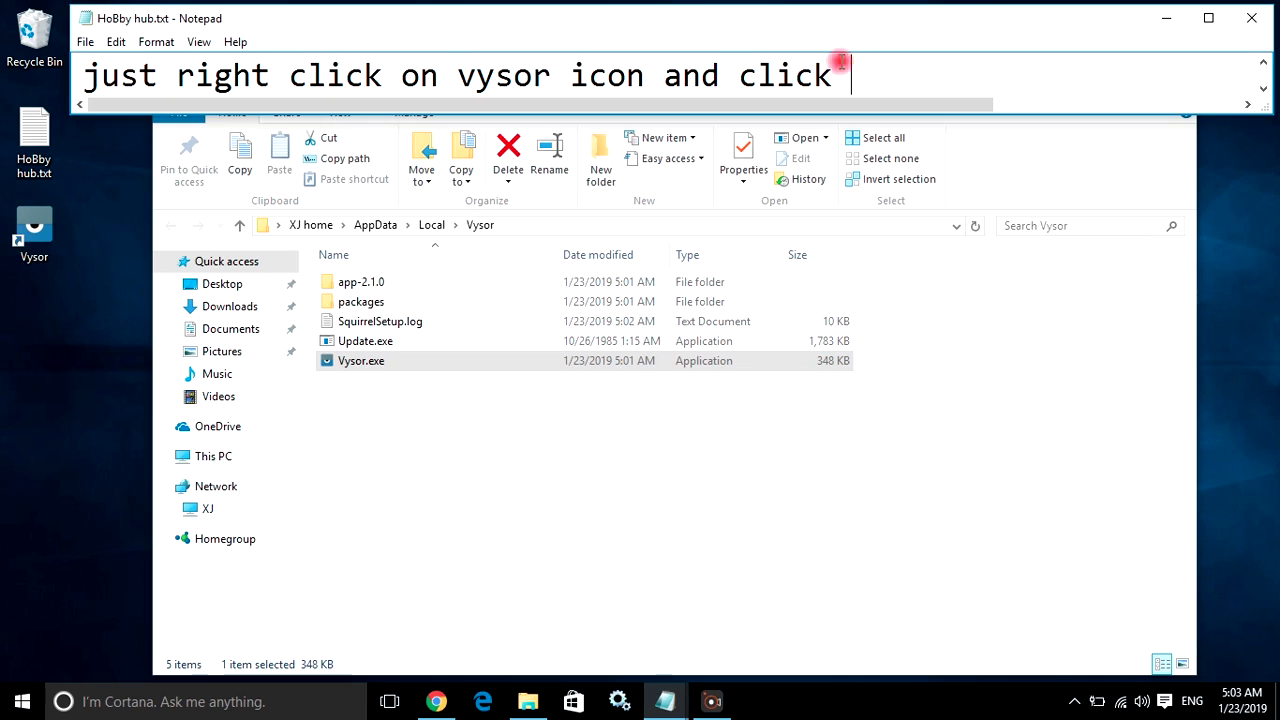
{"action": "key", "text": "Return"}
{"action": "type", "text": "goto 'app-2.1.0'"}
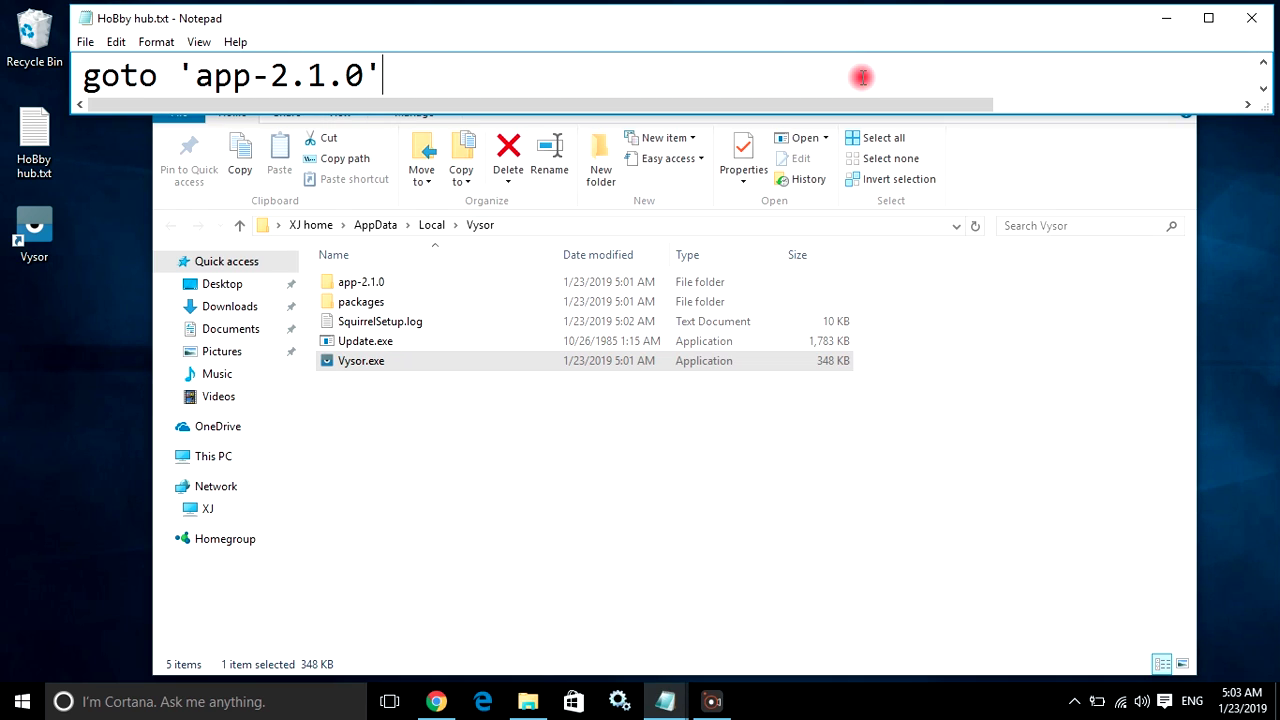
{"action": "key", "text": "Return"}
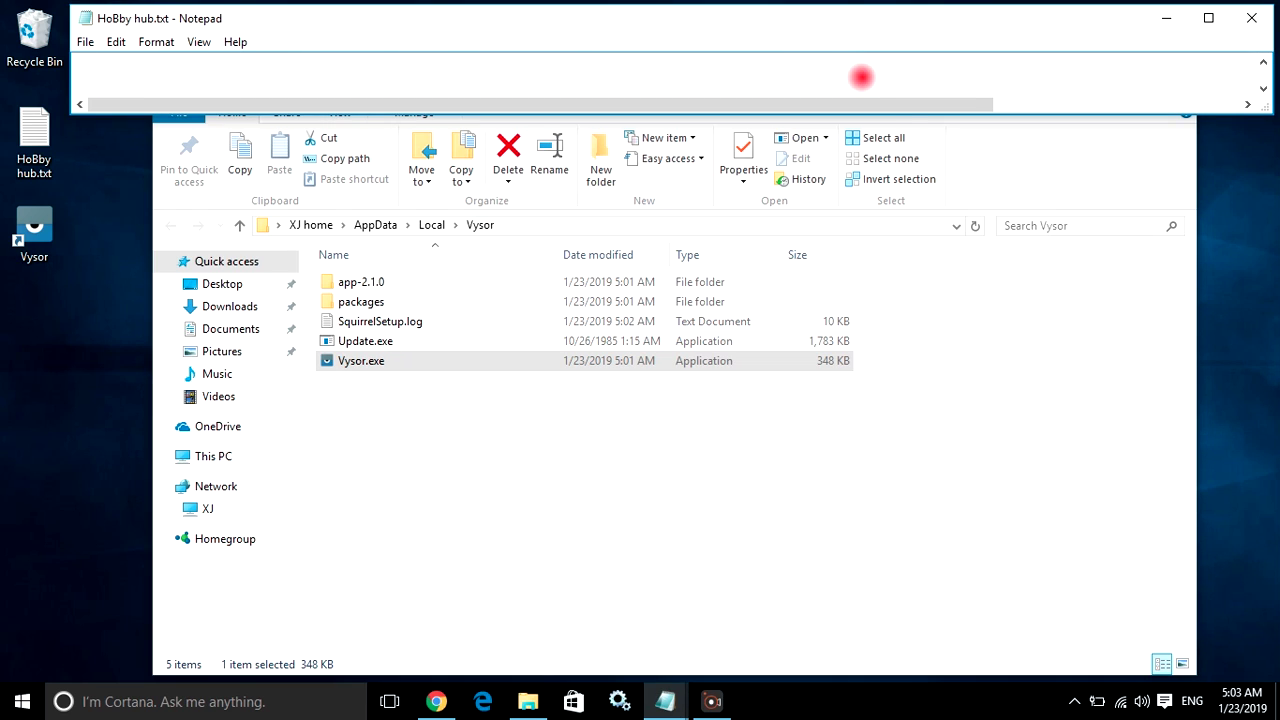
Open the app-2.1.0 folder in the Vysor directory and write "resources" in HoBby hub.txt.
{"action": "left_click", "coordinate": [480, 282]}
{"action": "double_click", "coordinate": [480, 282]}
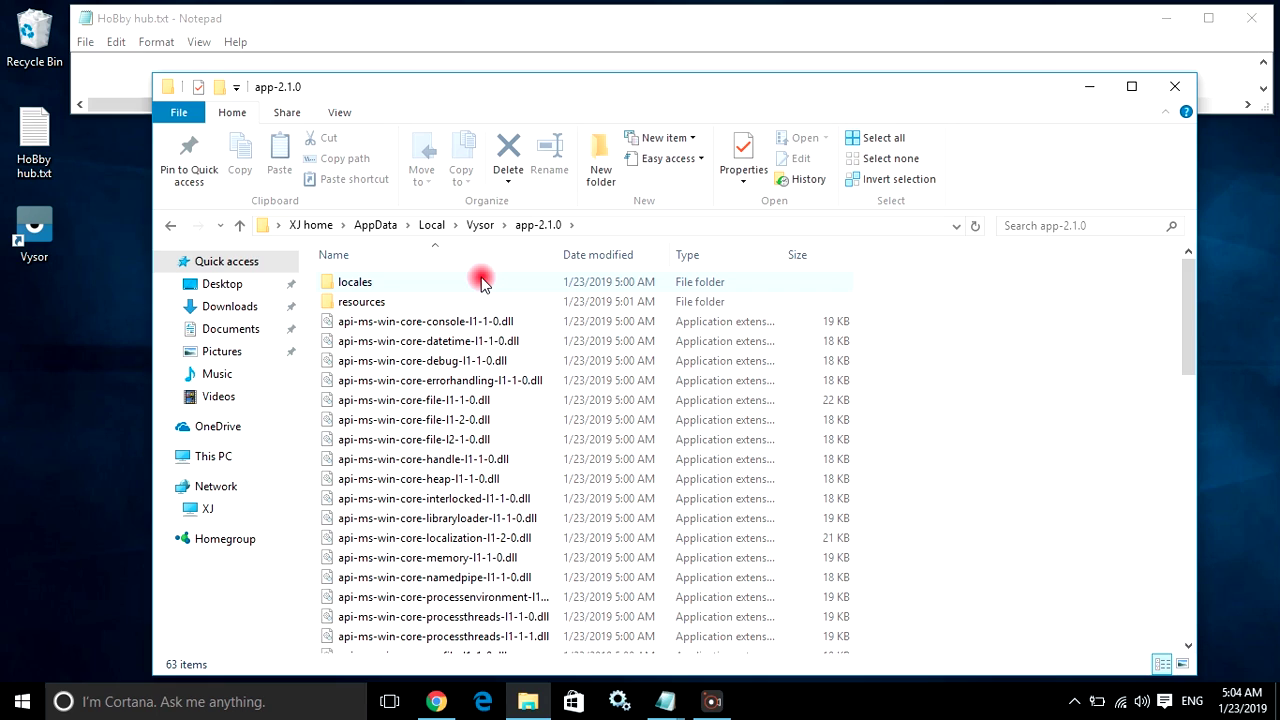
{"action": "left_click", "coordinate": [505, 42]}
{"action": "type", "text": "resources"}
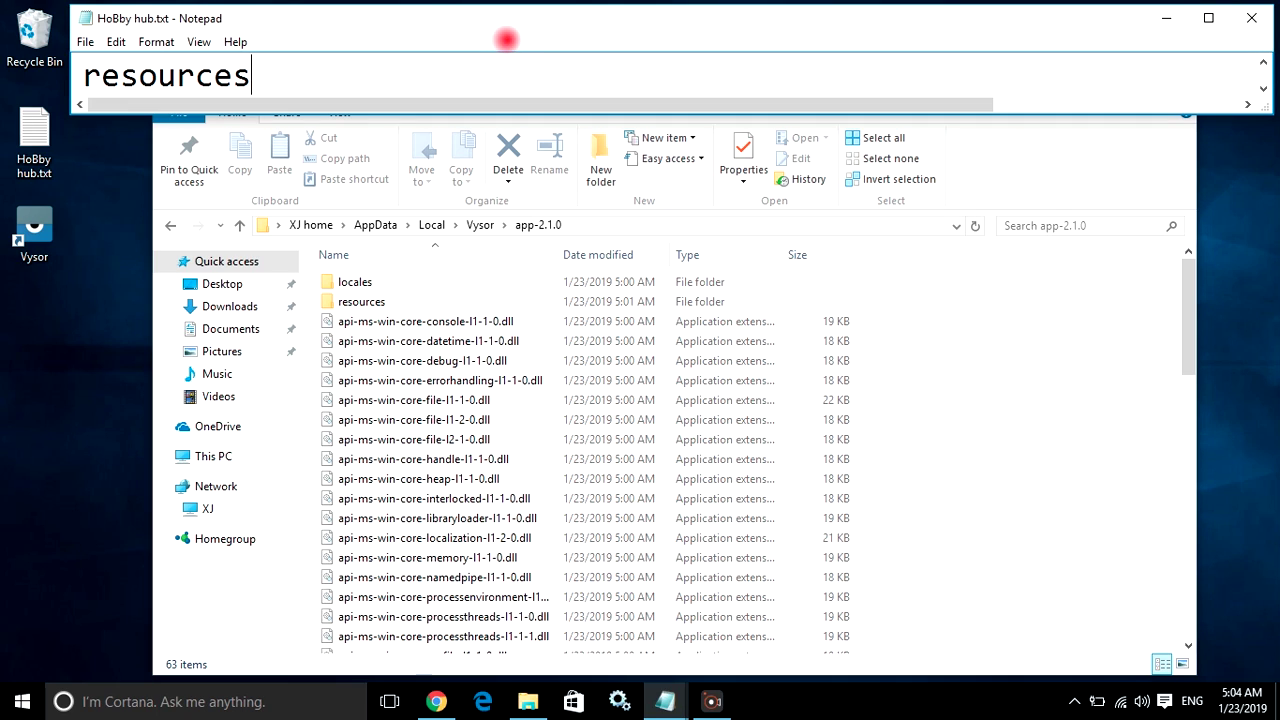
Open the resources folder, place its window below the Notepad window, and return to HoBby hub.txt.
{"action": "double_click", "coordinate": [385, 302]}
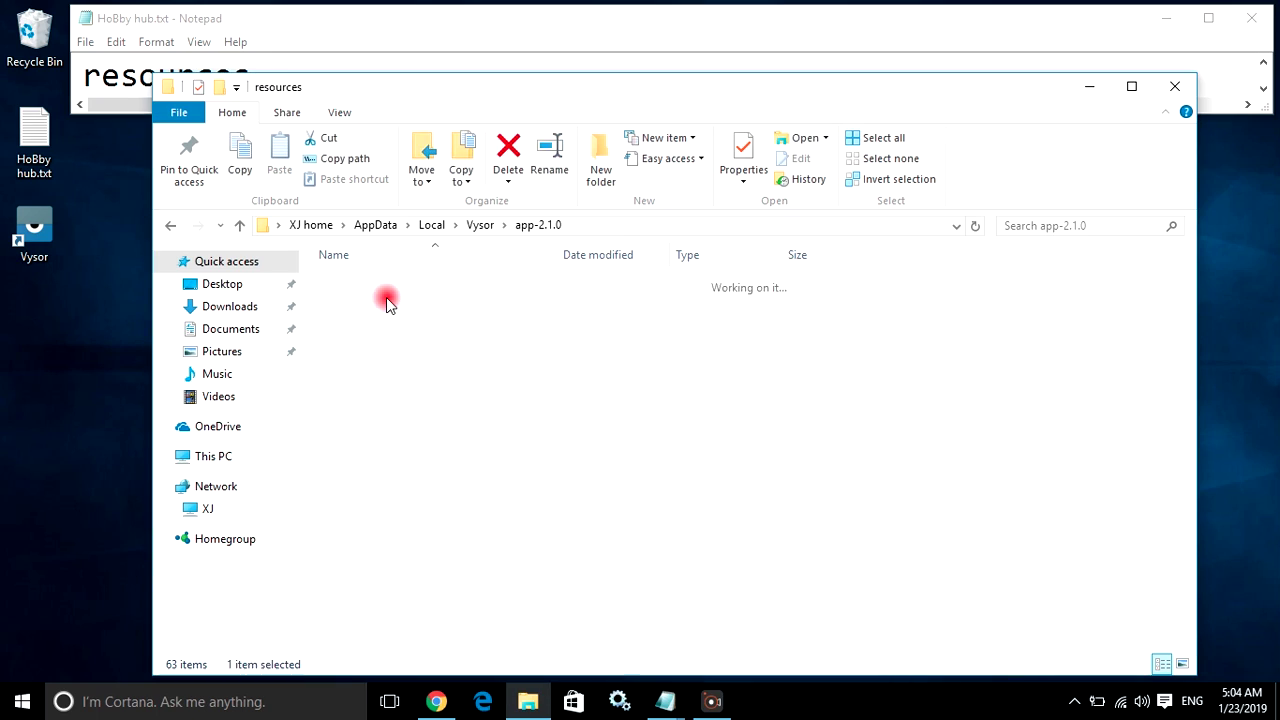
{"action": "left_click_drag", "start_coordinate": [1046, 98], "coordinate": [1030, 145]}
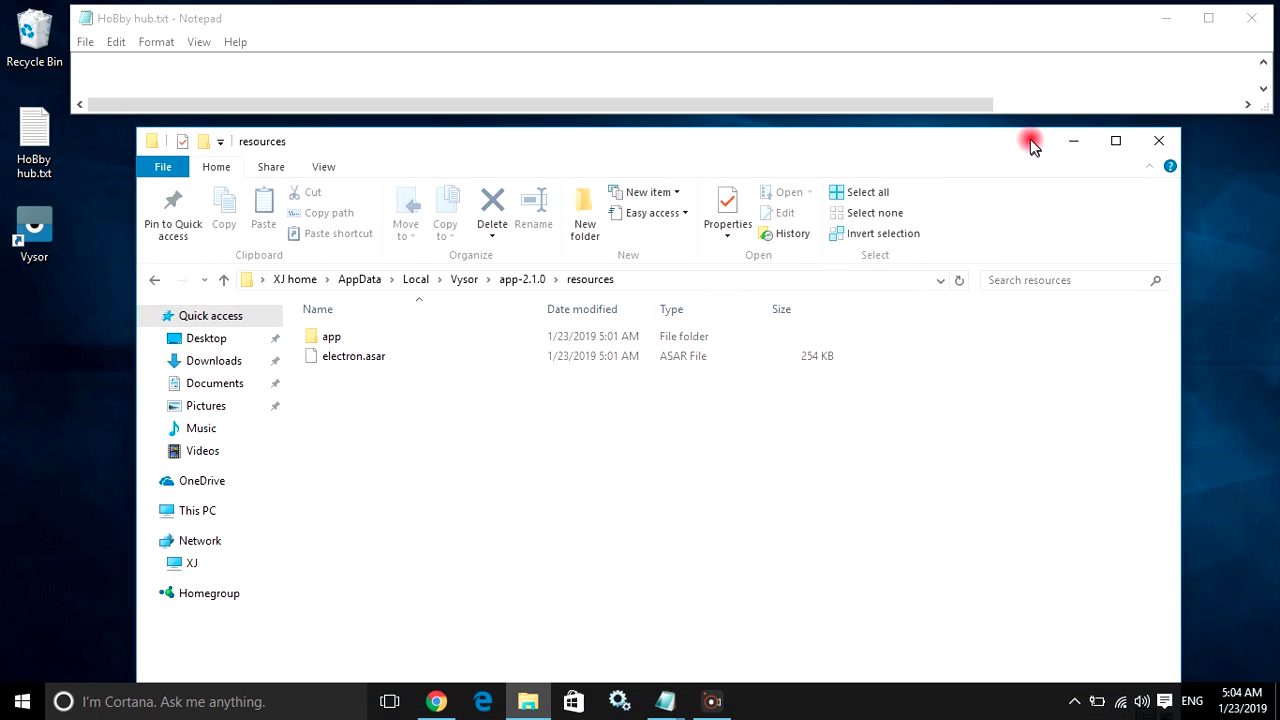
{"action": "left_click", "coordinate": [975, 62]}
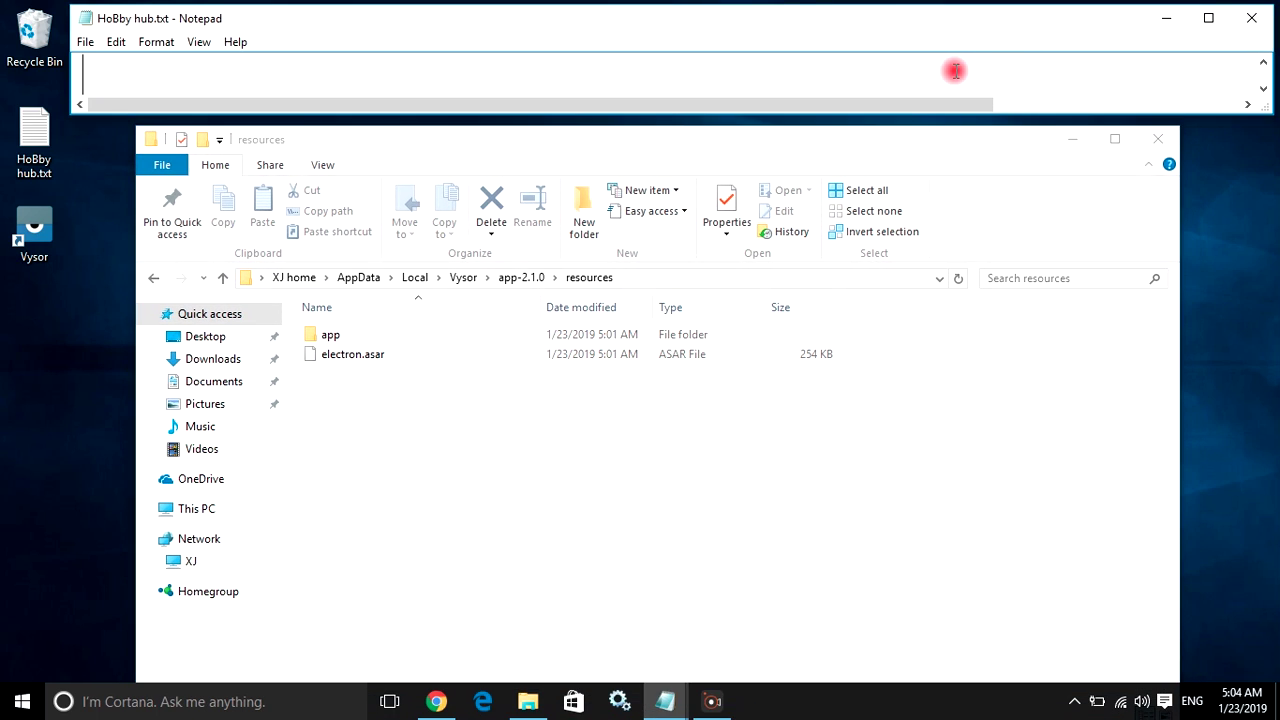
Write "app" in HoBby hub.txt and open the app folder inside resources.
{"action": "type", "text": "app"}
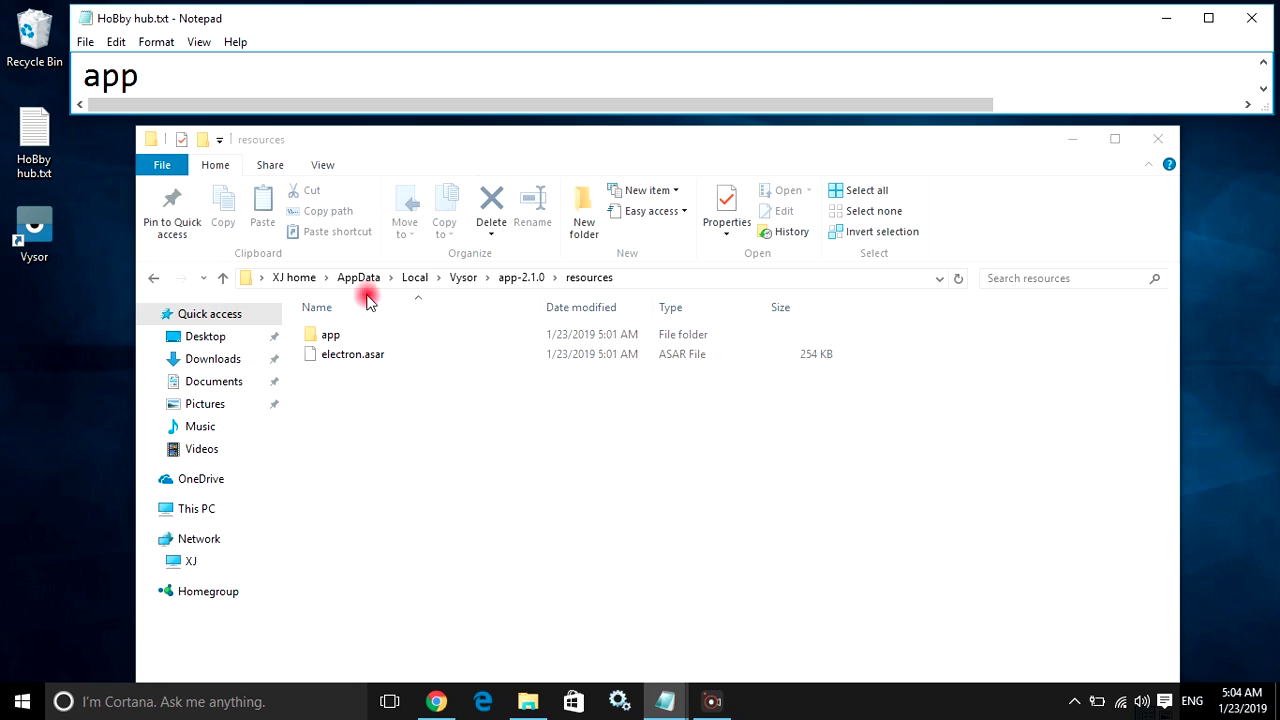
{"action": "double_click", "coordinate": [347, 335]}
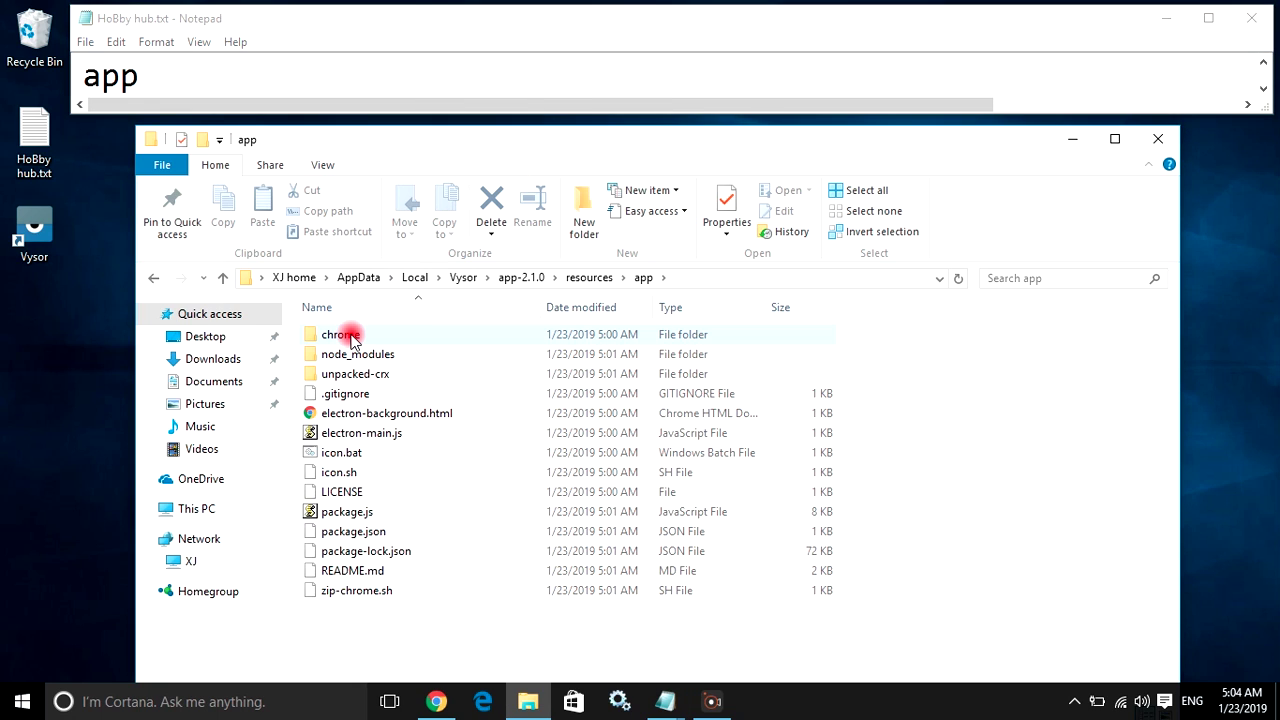
Replace the text in HoBby hub.txt with "unpacked-crx" and open the unpacked-crx folder.
{"action": "left_click", "coordinate": [559, 90]}
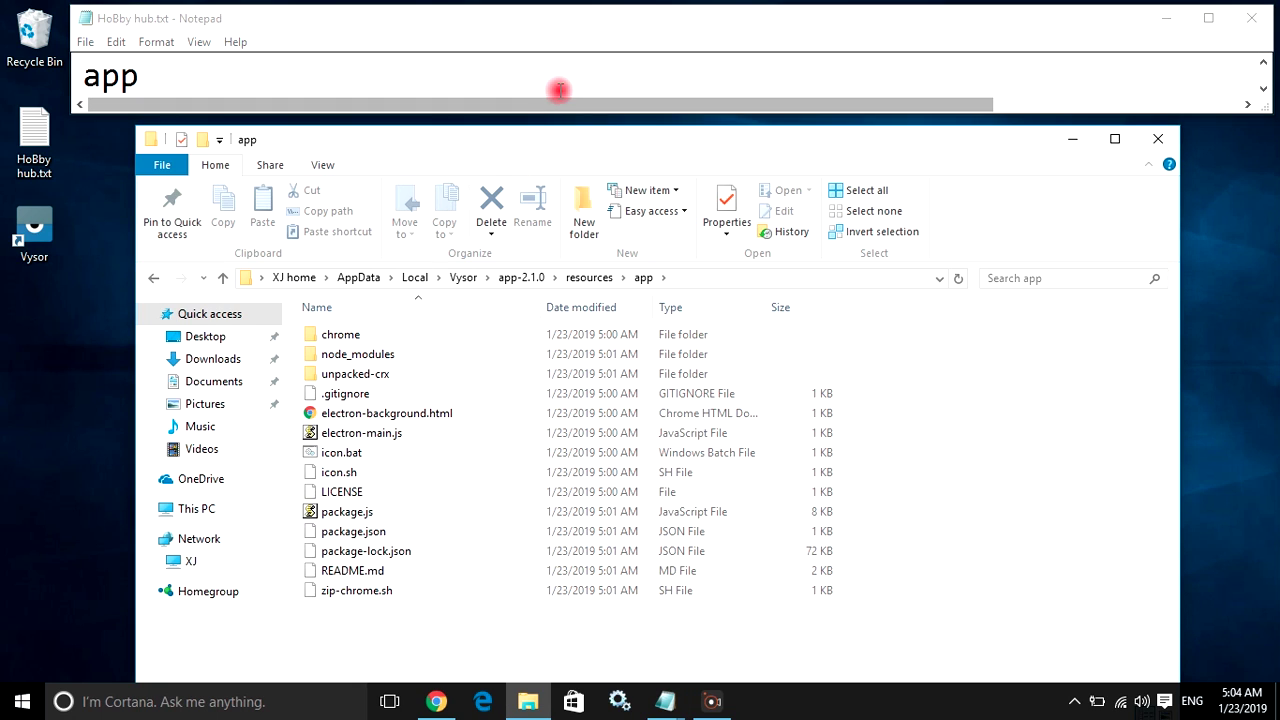
{"action": "key", "text": "BackSpace"}
{"action": "key", "text": "BackSpace"}
{"action": "key", "text": "BackSpace"}
{"action": "type", "text": "u"}
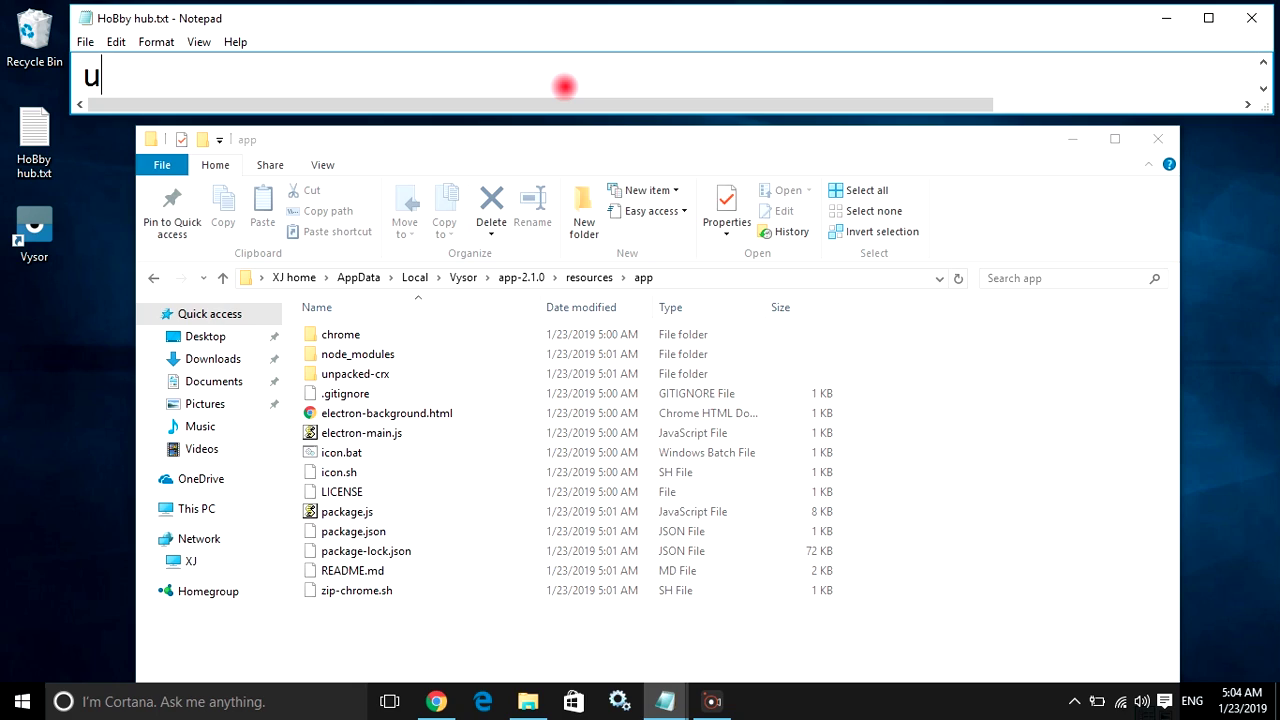
{"action": "type", "text": "npacked-crx"}
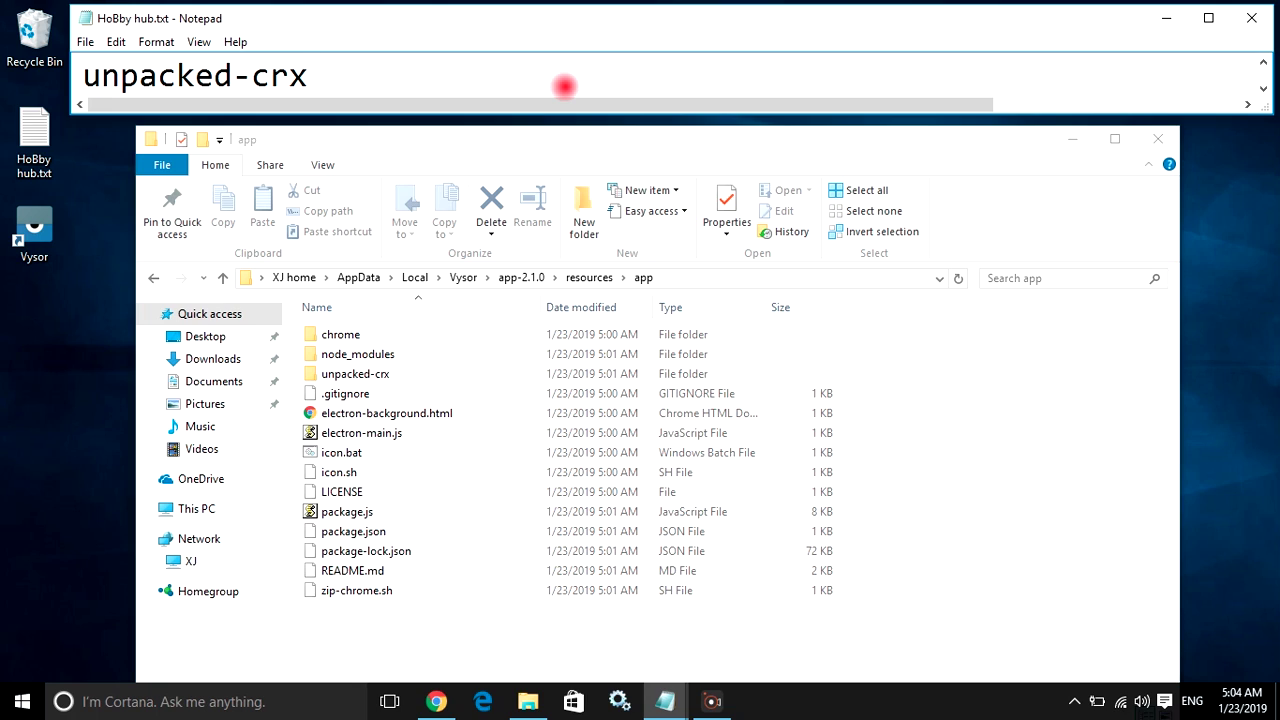
{"action": "double_click", "coordinate": [385, 378]}
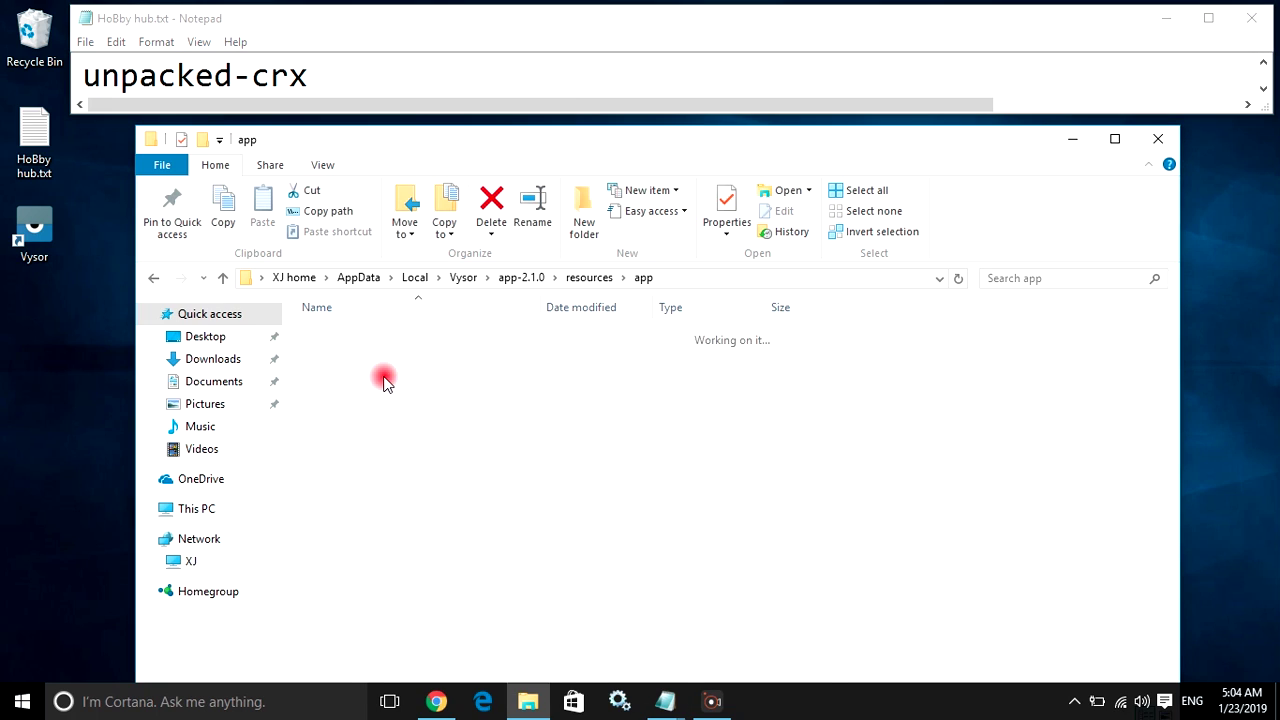
Replace the text in HoBby hub.txt with "now find uglify.js".
{"action": "left_click", "coordinate": [405, 81]}
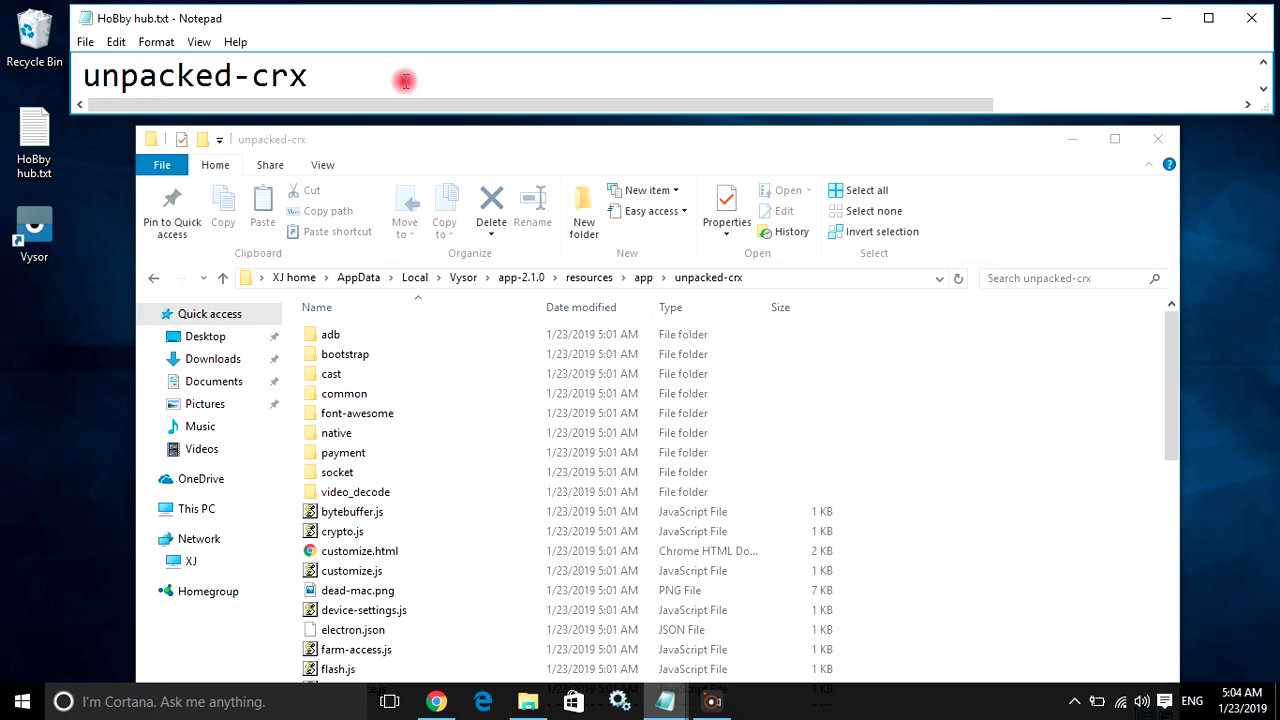
{"action": "key", "text": "ctrl+a"}
{"action": "type", "text": "nor"}
{"action": "key", "text": "BackSpace"}
{"action": "type", "text": "w "}
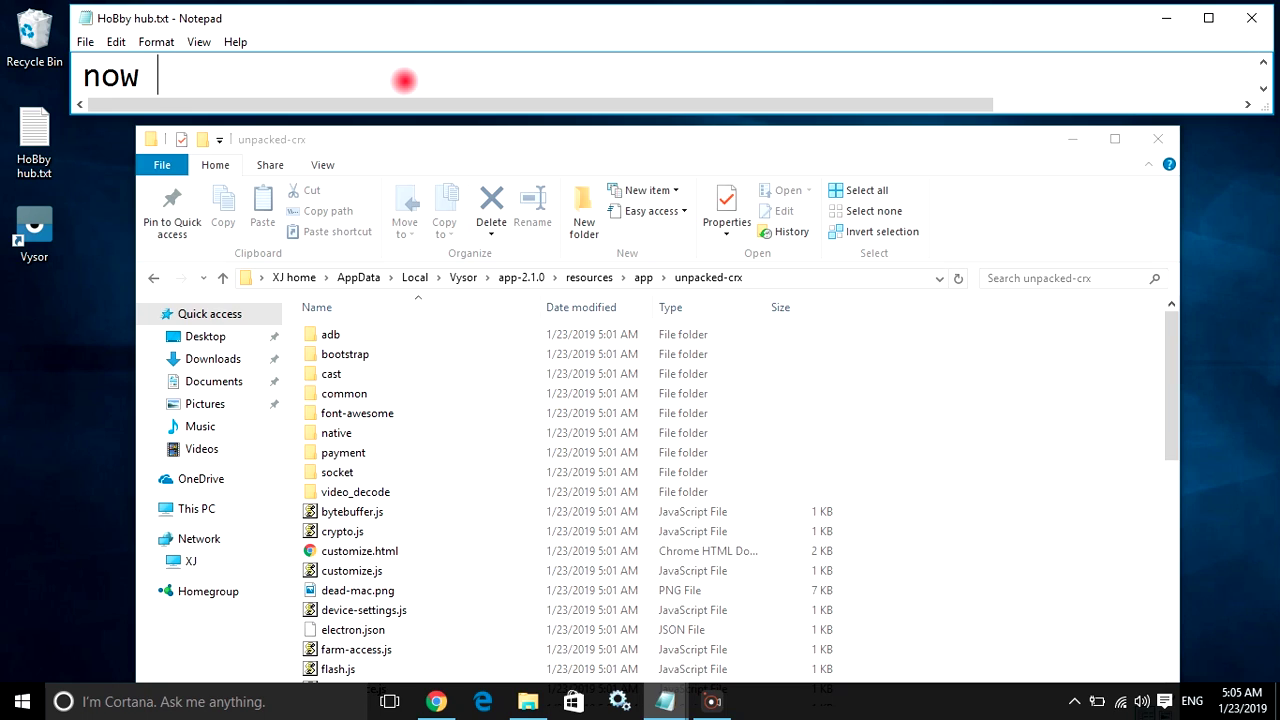
{"action": "type", "text": "find "}
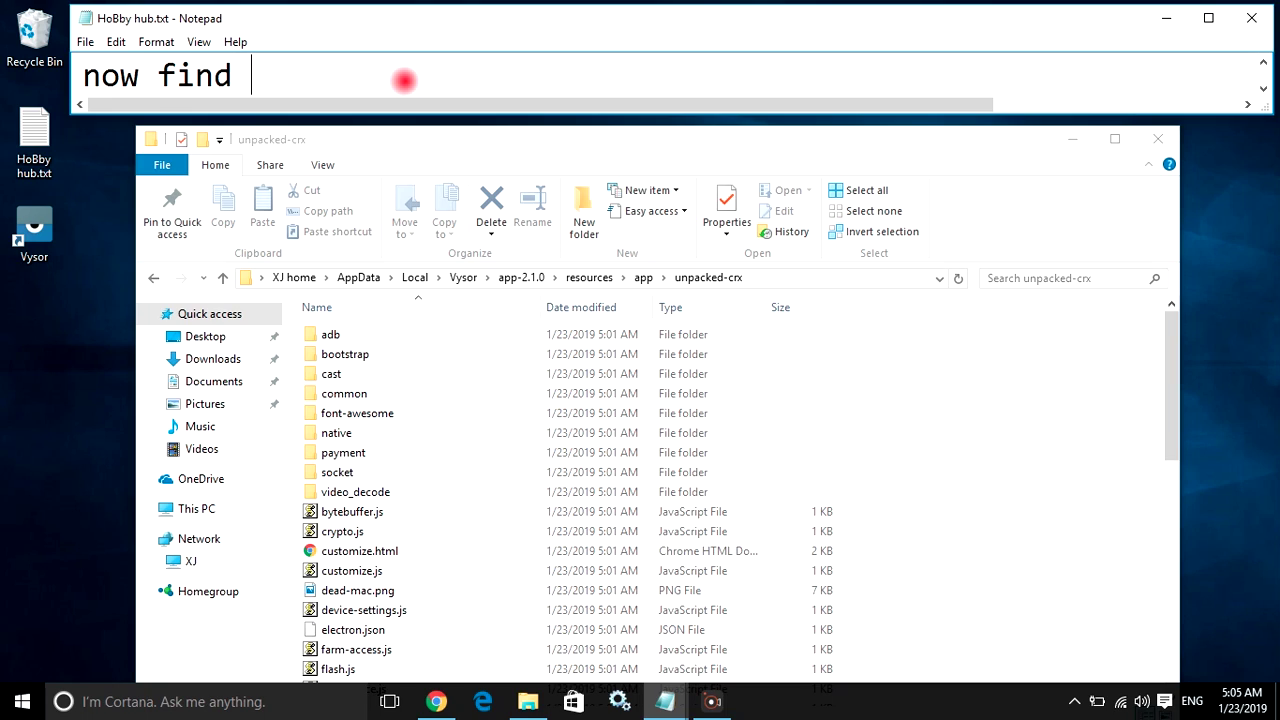
{"action": "type", "text": "uglify"}
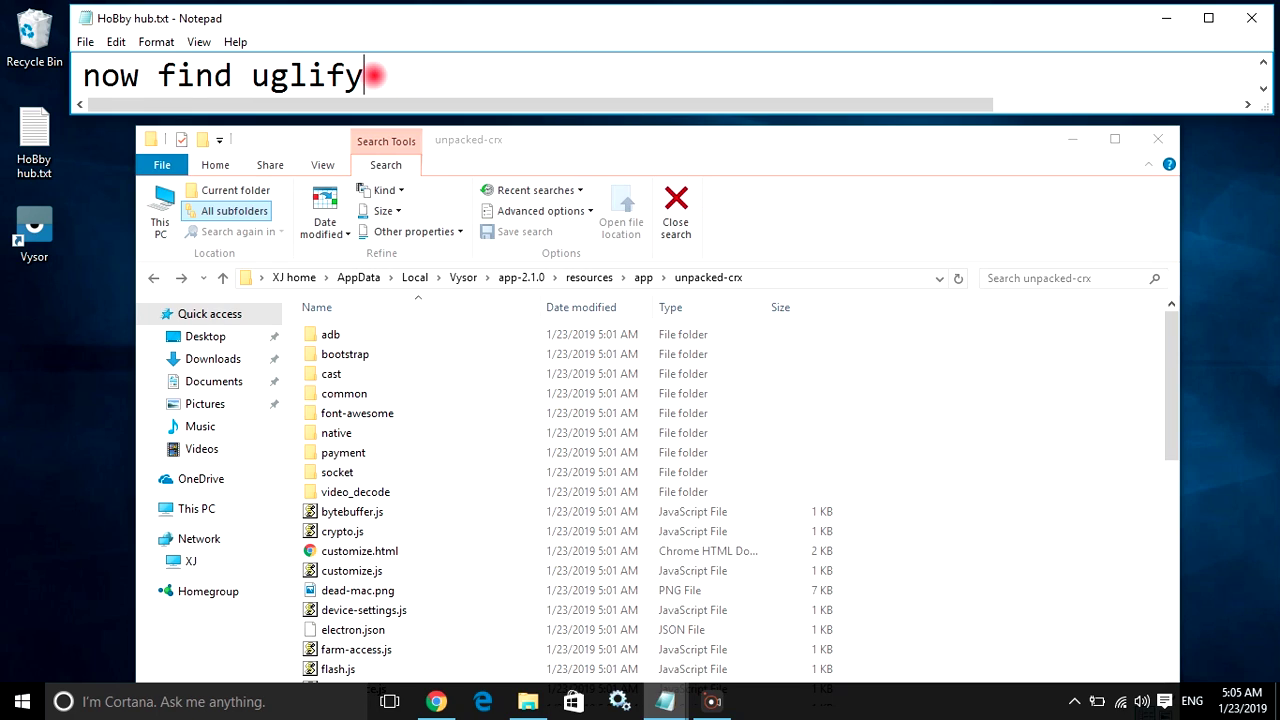
{"action": "type", "text": ".js"}
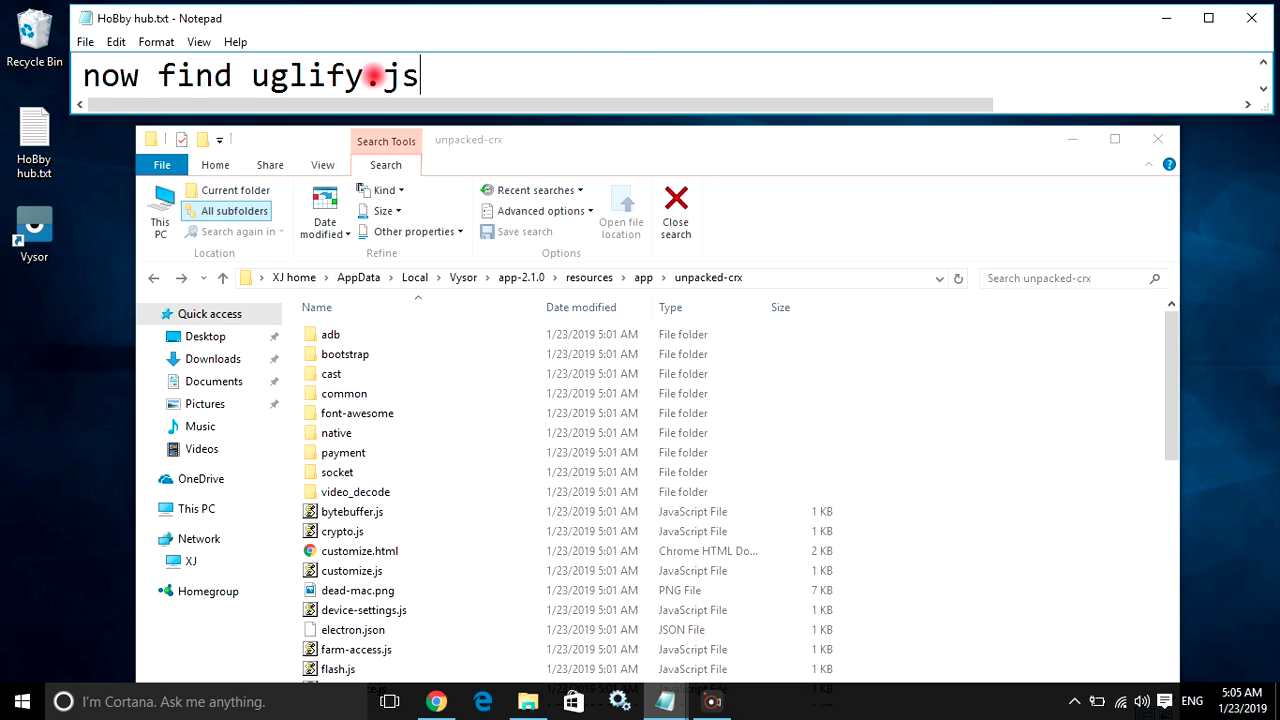
Search the unpacked-crx folder for "uglify" and select the file uglify.js.
{"action": "left_click", "coordinate": [997, 280]}
{"action": "type", "text": "ug"}
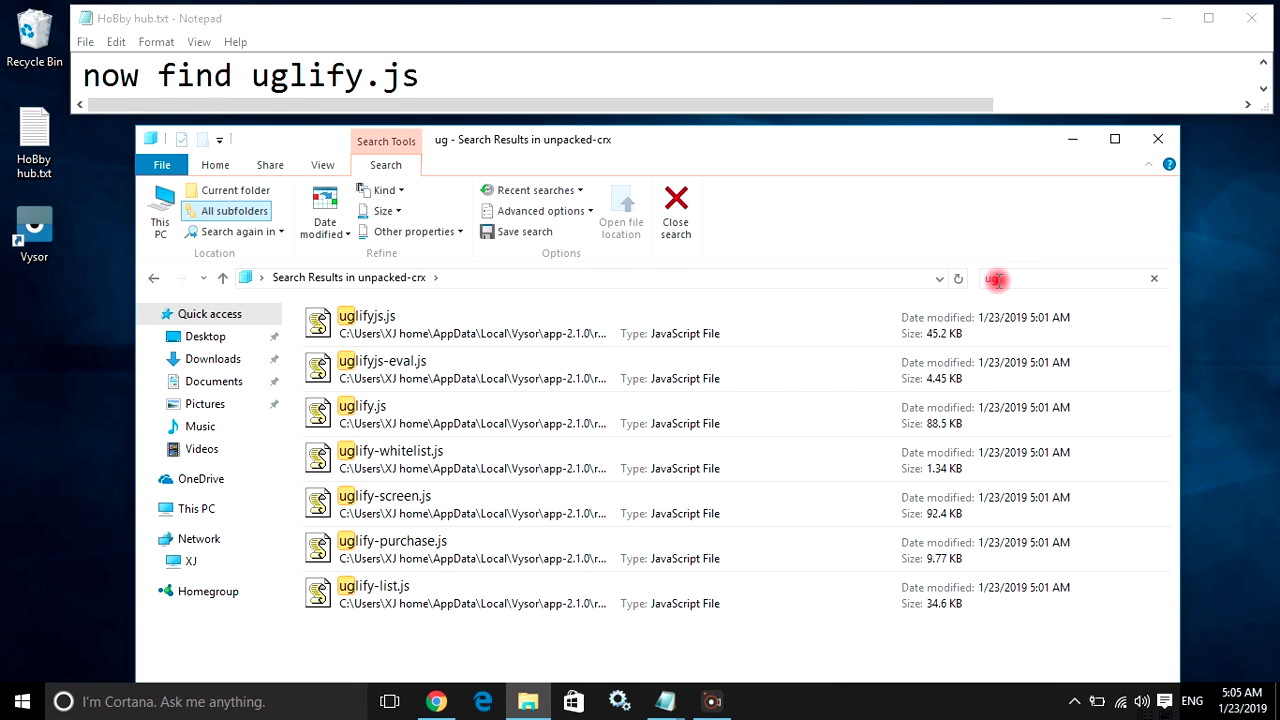
{"action": "type", "text": "l"}
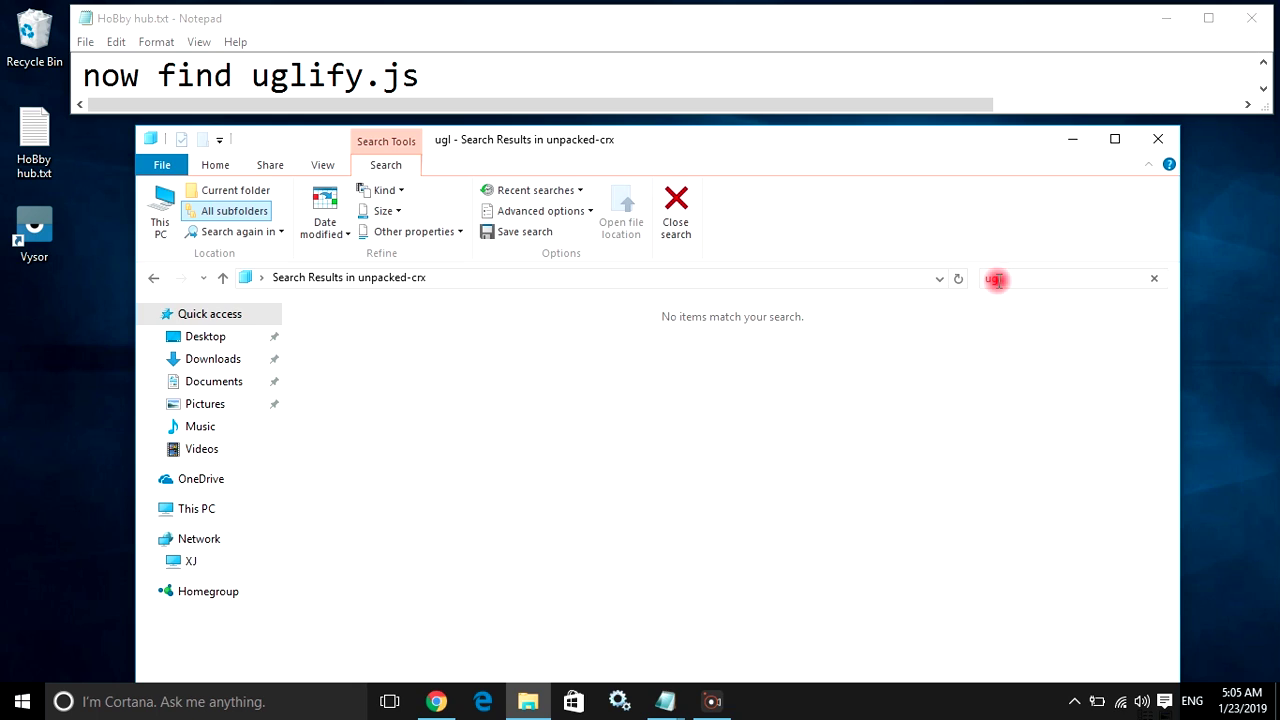
{"action": "type", "text": "ify"}
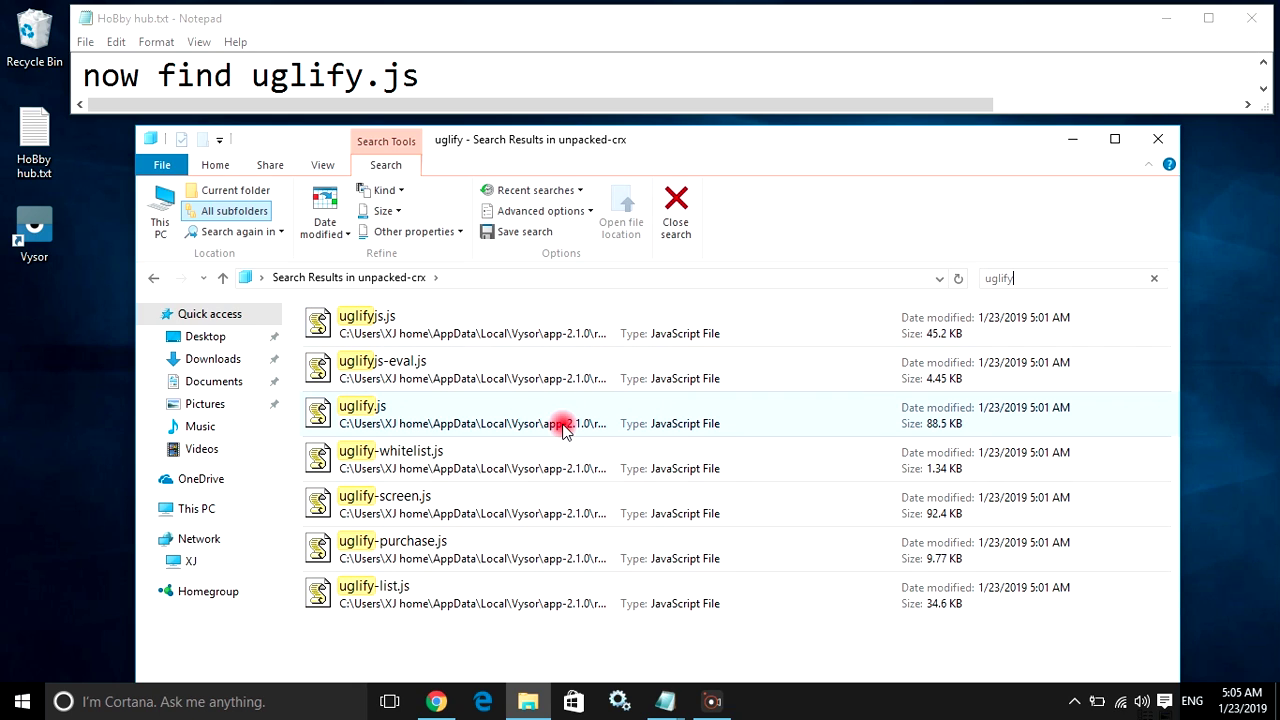
{"action": "left_click", "coordinate": [505, 415]}
Replace the text in HoBby hub.txt with "right click on this file and click edit".
{"action": "left_click", "coordinate": [486, 71]}
{"action": "key", "text": "ctrl+a"}
{"action": "key", "text": "BackSpace"}
{"action": "type", "text": "right click on "}
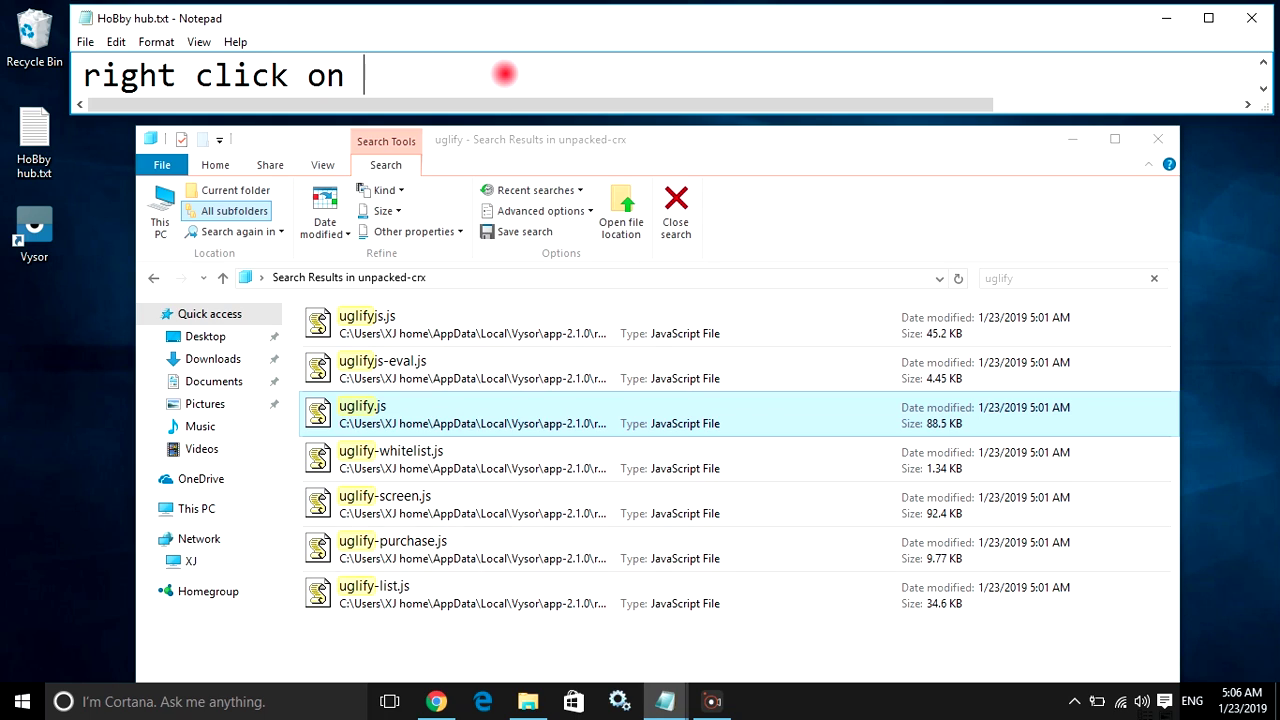
{"action": "type", "text": "this file and"}
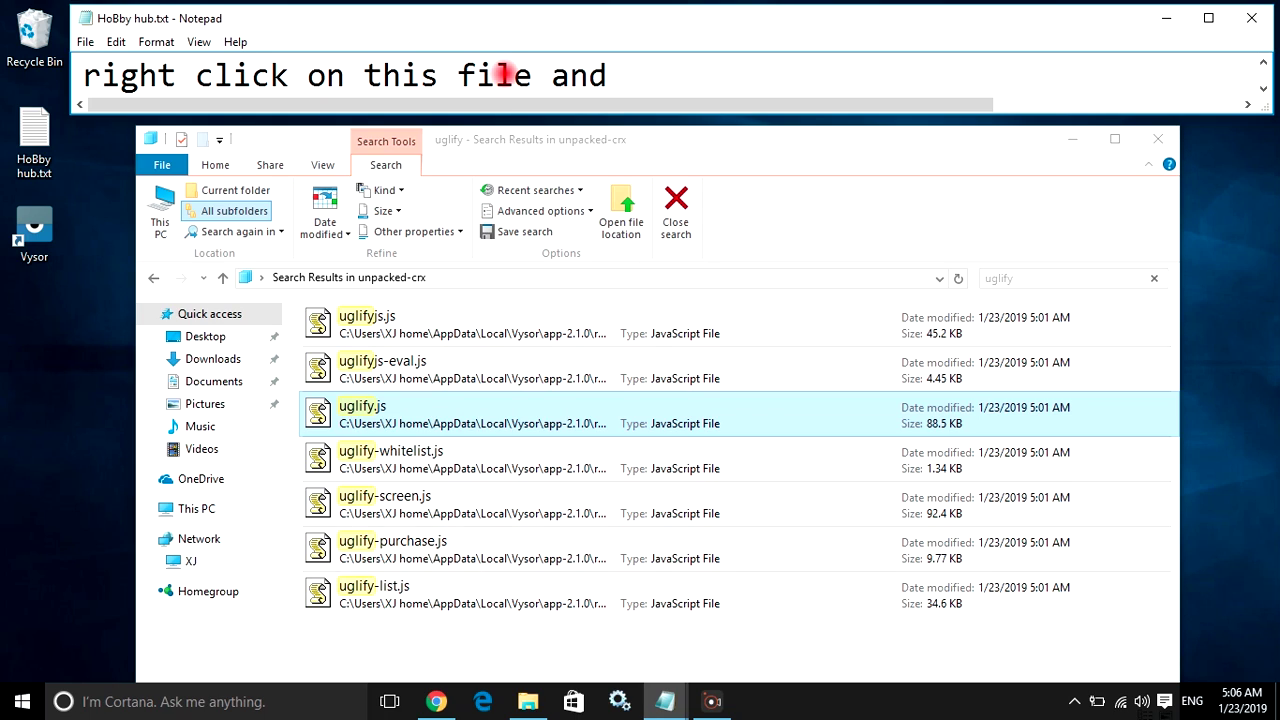
{"action": "type", "text": " click edit"}
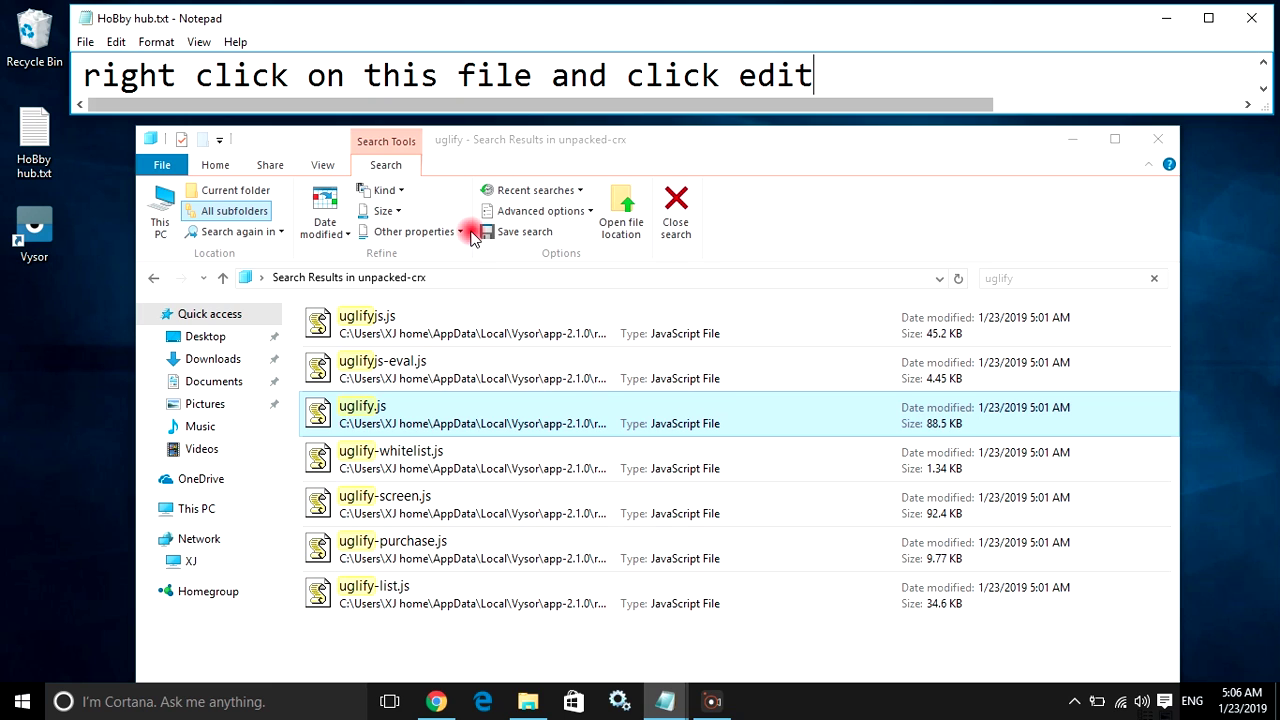
Open uglify.js for editing in Notepad and place its window below the HoBby hub.txt window.
{"action": "left_click", "coordinate": [427, 428]}
{"action": "right_click", "coordinate": [427, 428]}
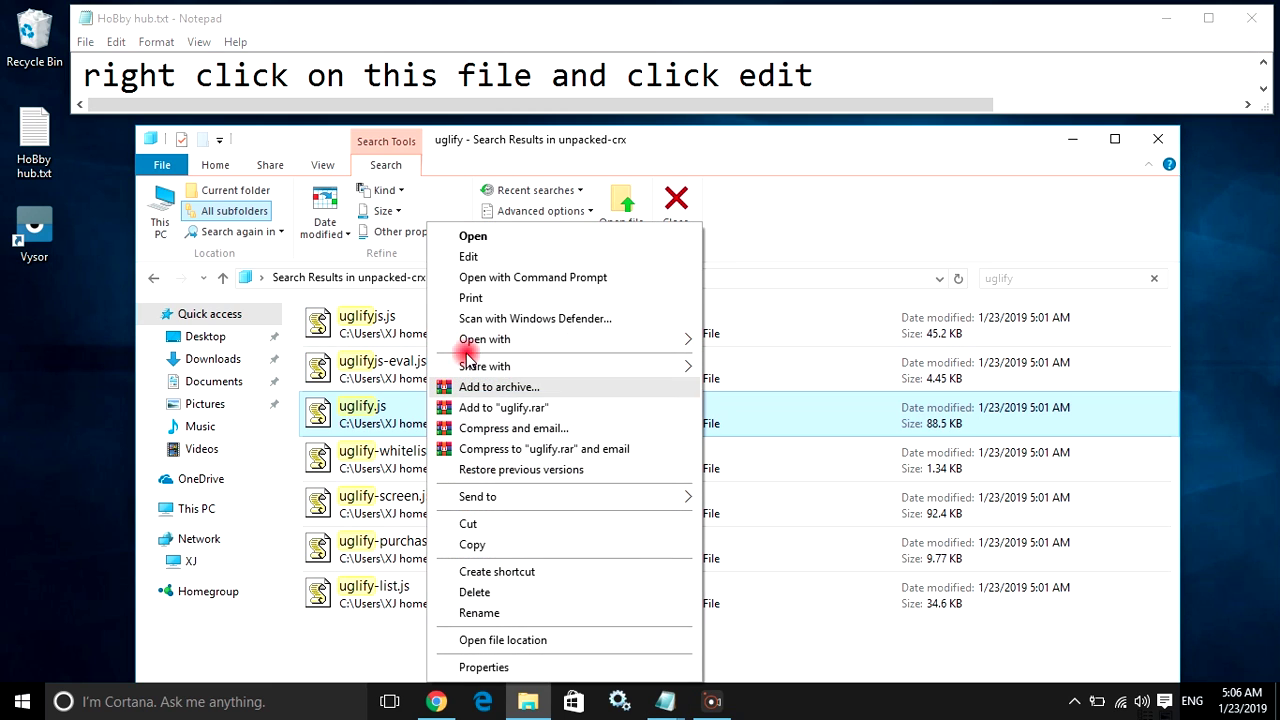
{"action": "left_click", "coordinate": [514, 252]}
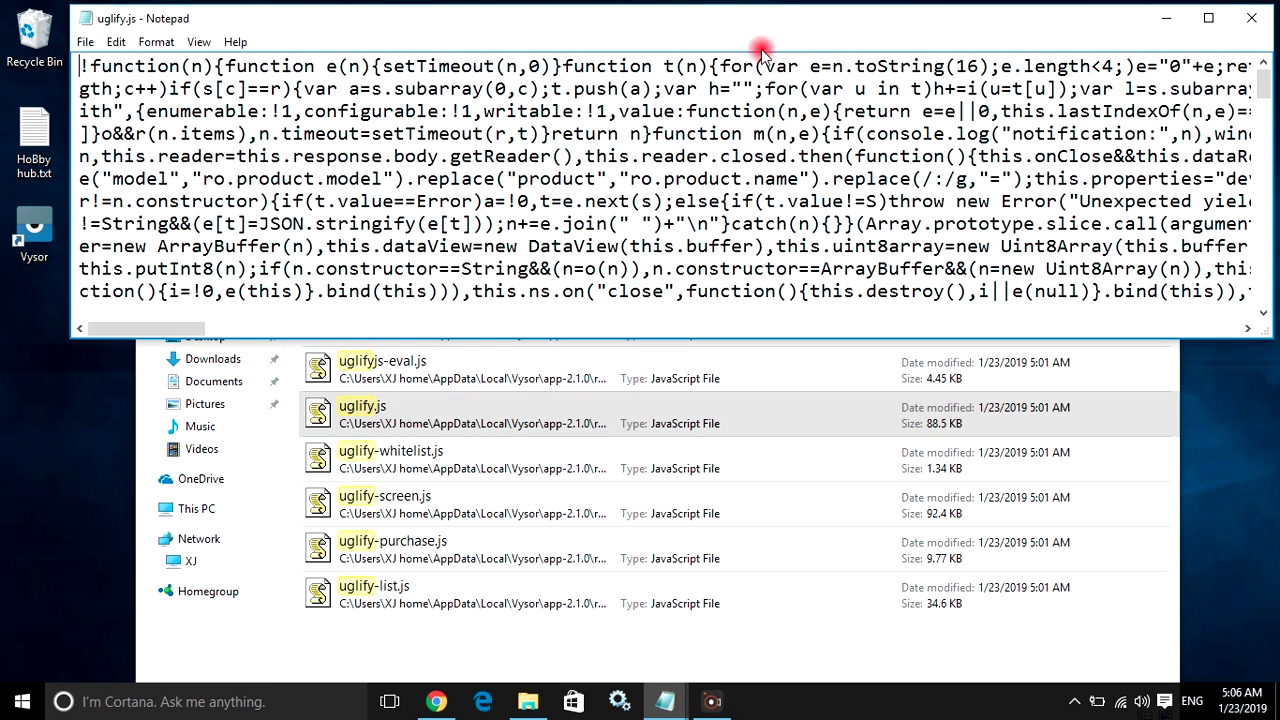
{"action": "mouse_move", "coordinate": [749, 22]}
{"action": "left_mouse_down"}
{"action": "mouse_move", "coordinate": [735, 165]}
{"action": "mouse_move", "coordinate": [723, 157]}
{"action": "left_mouse_up"}
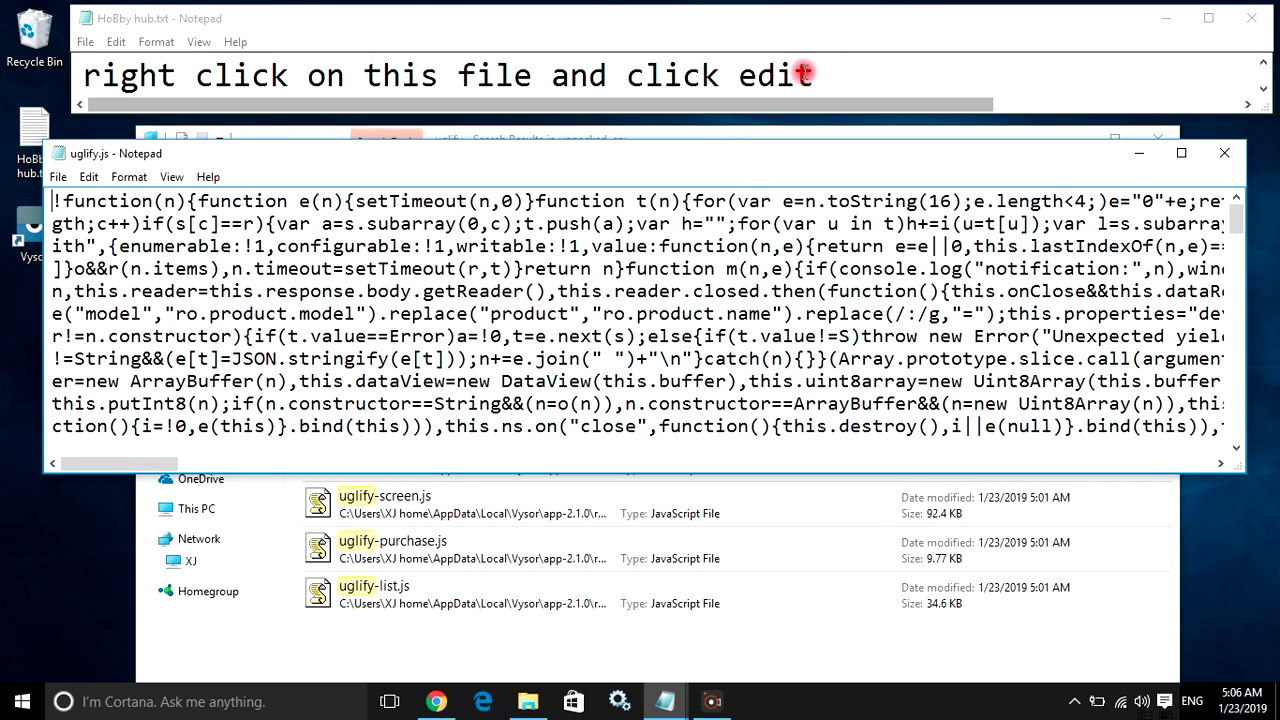
Replace the text in HoBby hub.txt with "now press ctrl+f" and open the Find dialog for uglify.js.
{"action": "left_click", "coordinate": [814, 74]}
{"action": "key", "text": "ctrl+a"}
{"action": "key", "text": "BackSpace"}
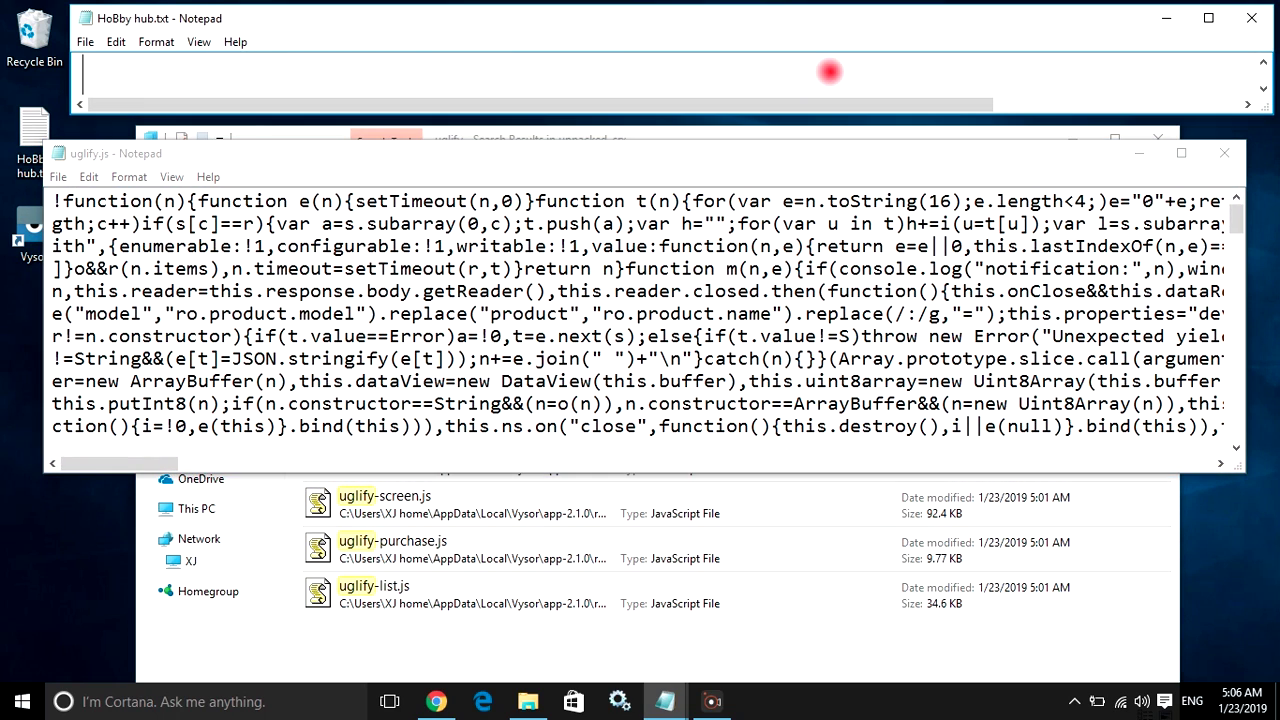
{"action": "type", "text": "now press"}
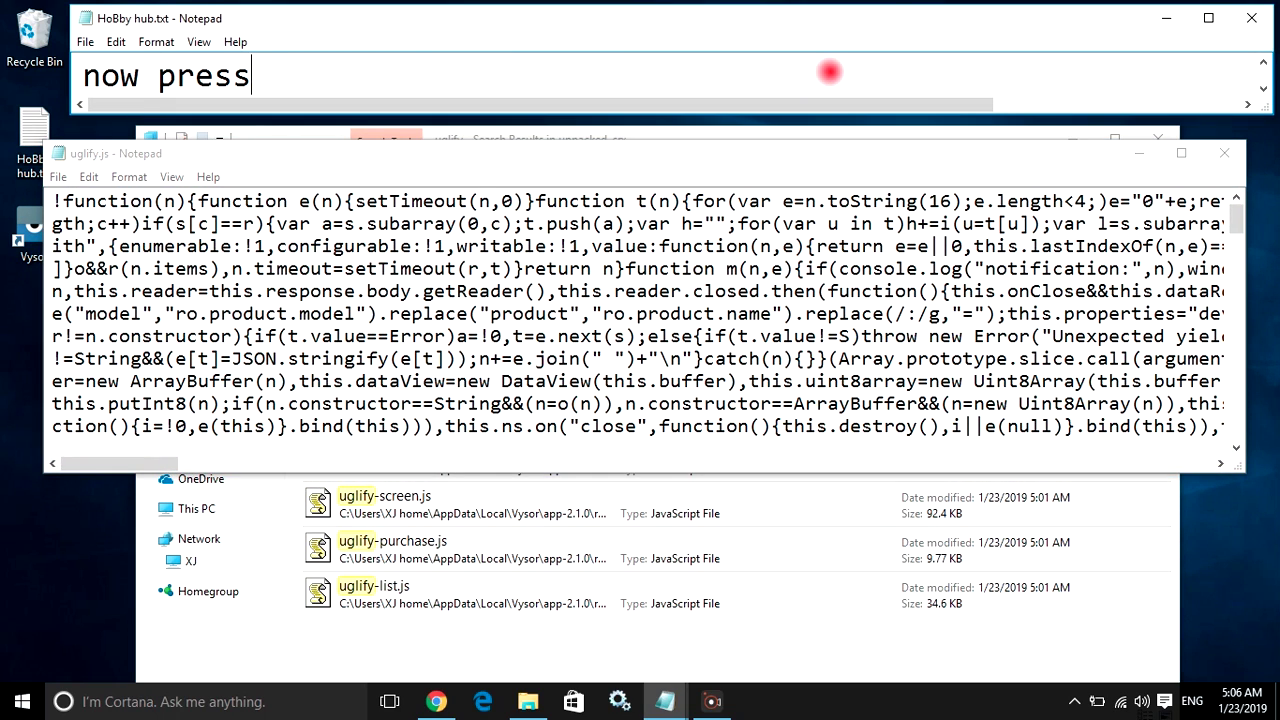
{"action": "type", "text": " ctrl+f"}
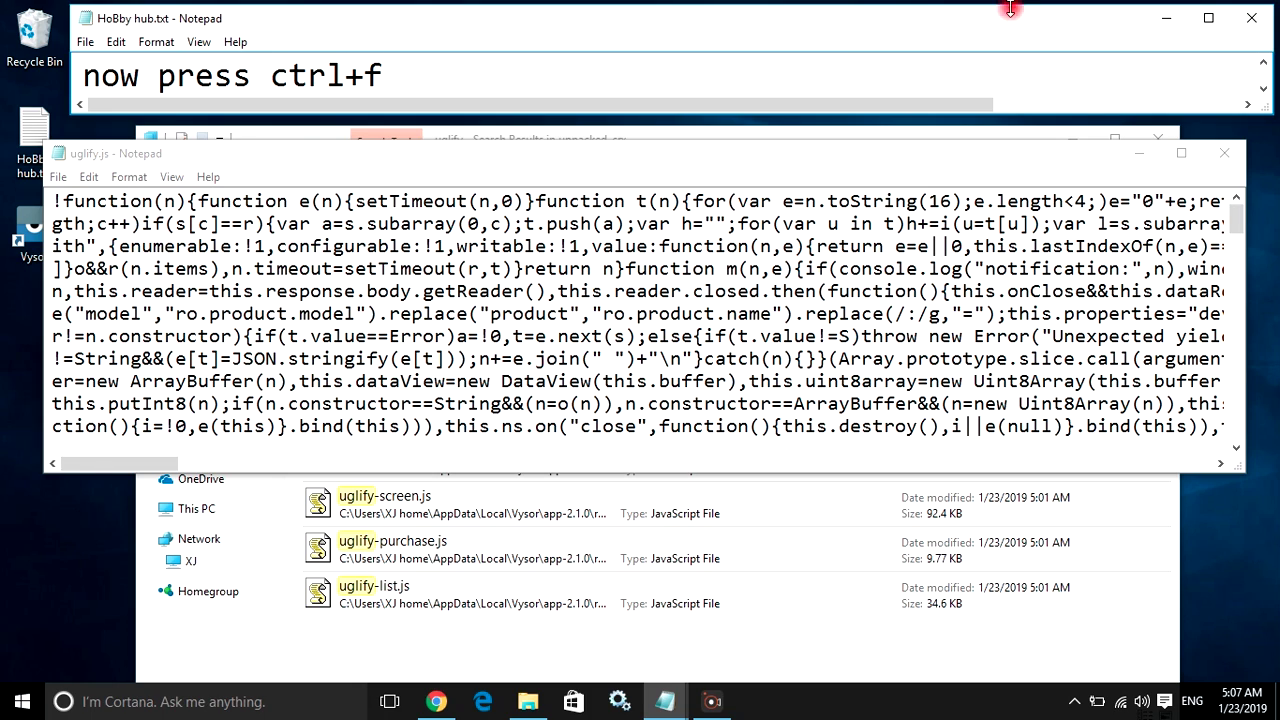
{"action": "left_click_drag", "start_coordinate": [726, 156], "coordinate": [728, 163]}
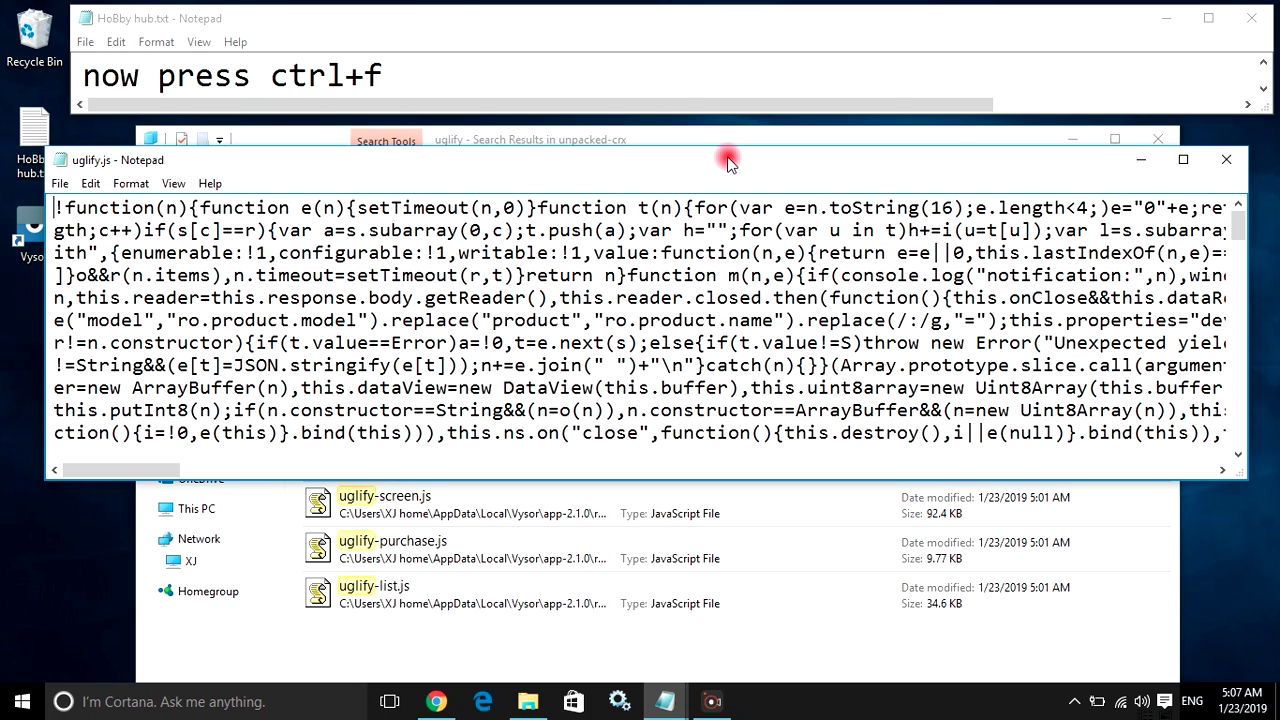
{"action": "key", "text": "ctrl+f"}
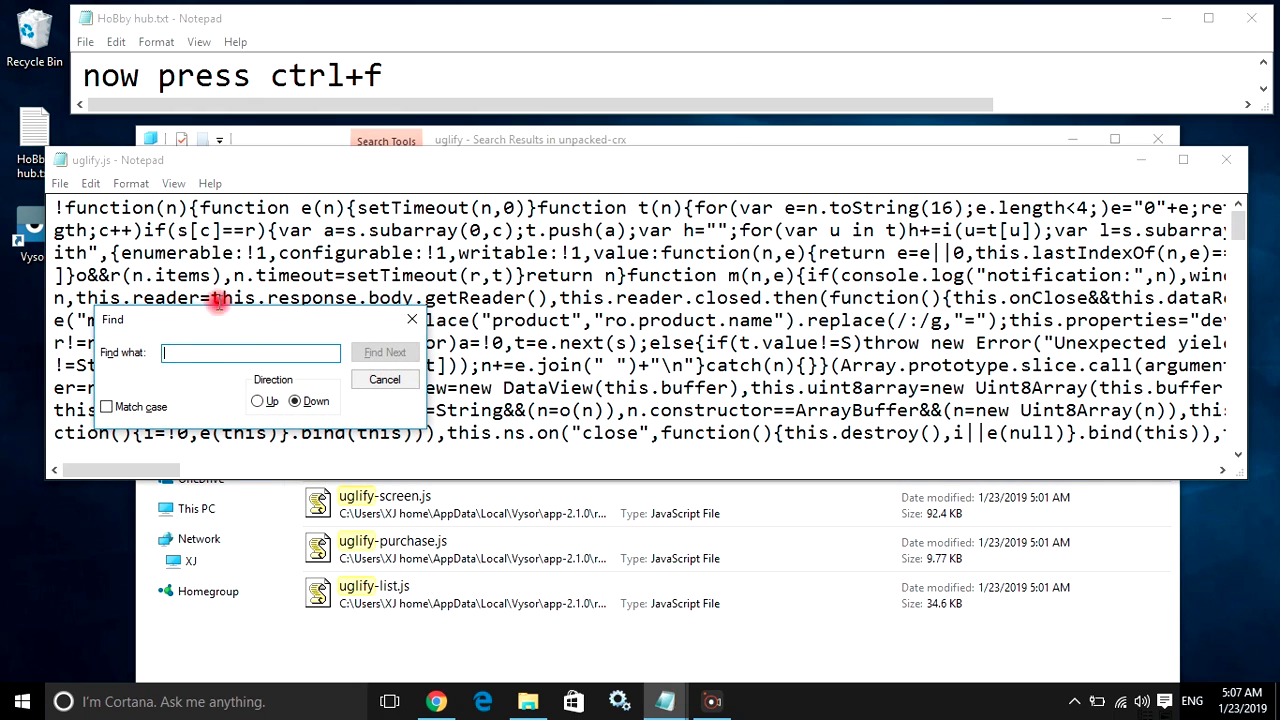
Replace the text in HoBby hub.txt with "or you can goto edit menu and click find".
{"action": "left_click", "coordinate": [434, 87]}
{"action": "key", "text": "ctrl+a"}
{"action": "key", "text": "BackSpace"}
{"action": "type", "text": "or "}
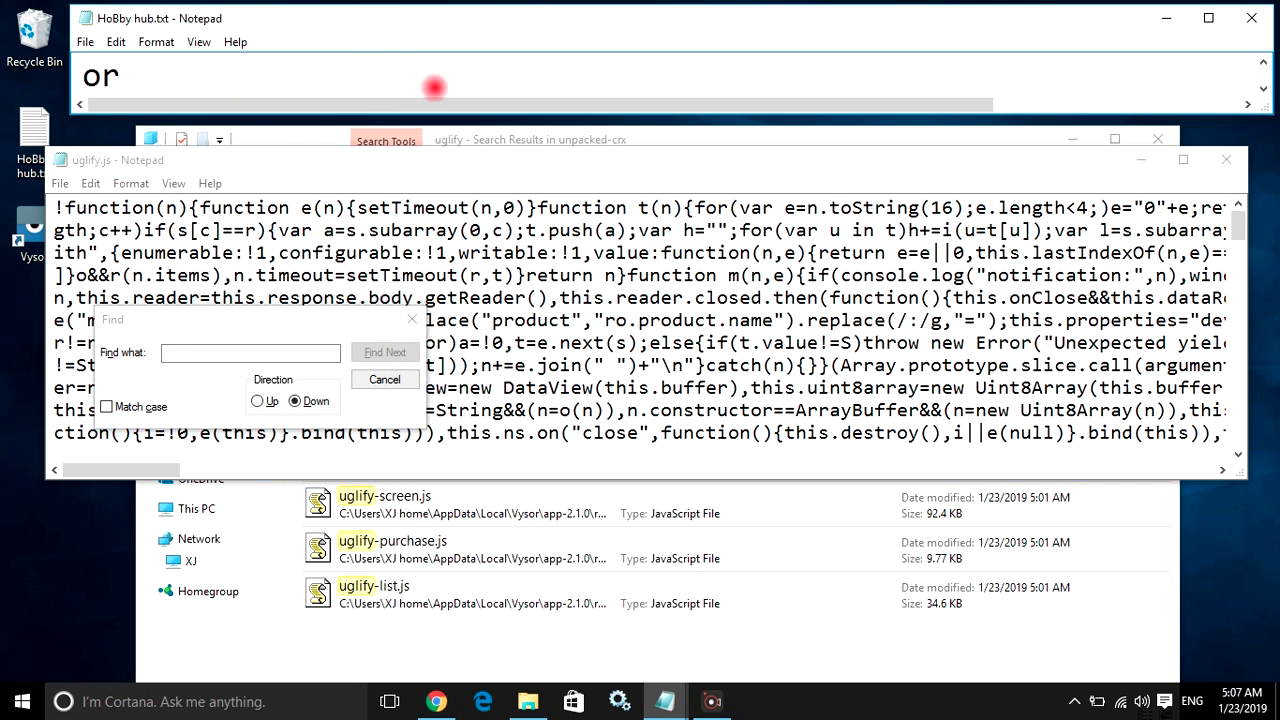
{"action": "type", "text": "you can got"}
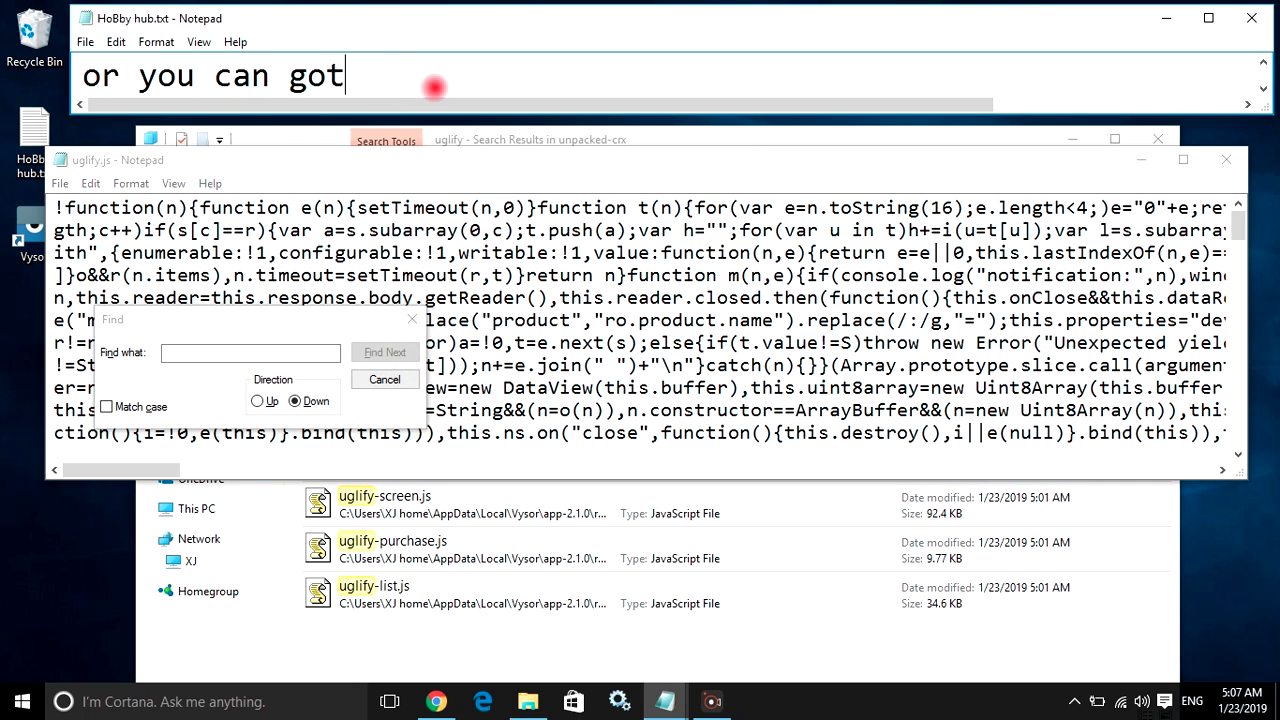
{"action": "type", "text": "o edit menu and c"}
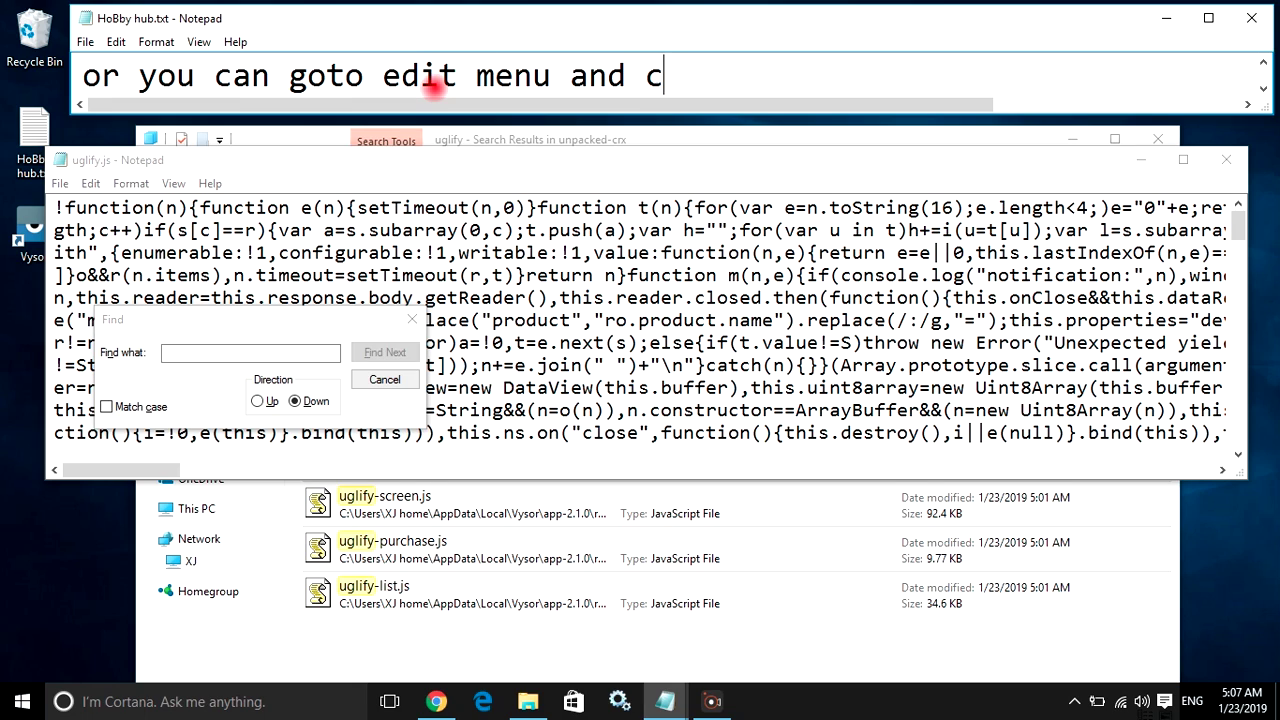
{"action": "type", "text": "lick find"}
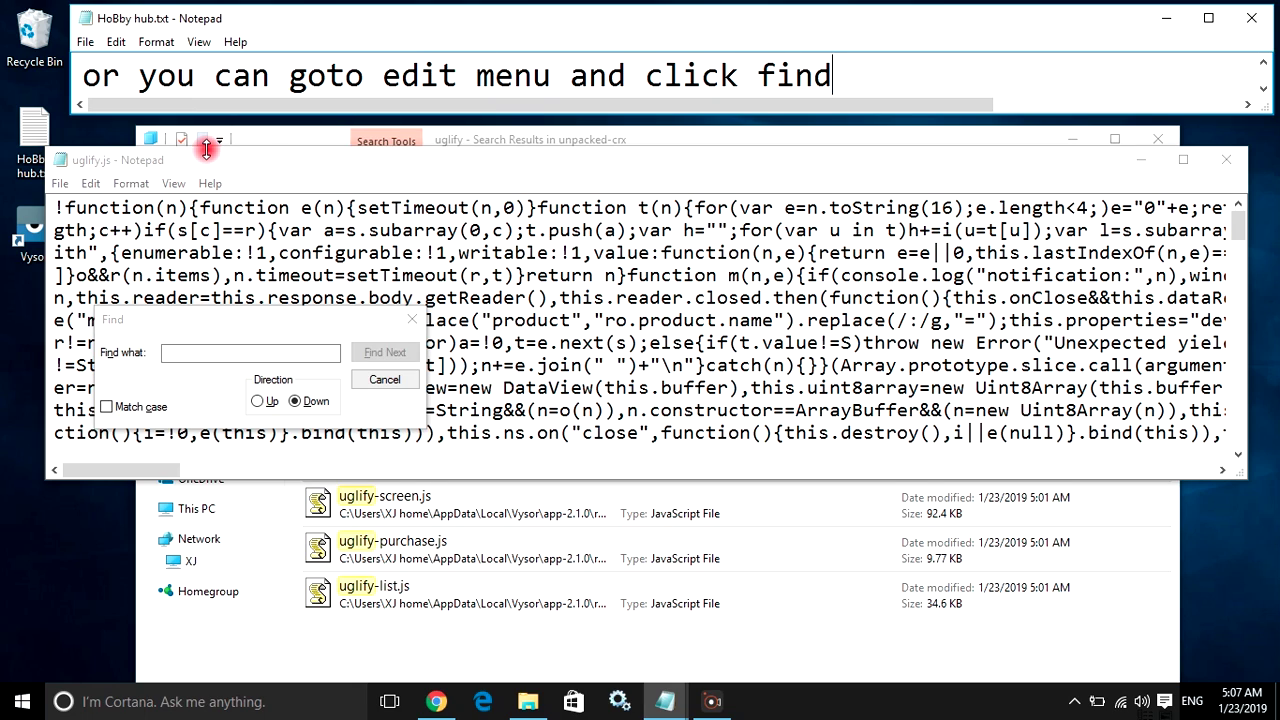
Close the Find dialog of uglify.js and open it again.
{"action": "left_click", "coordinate": [190, 353]}
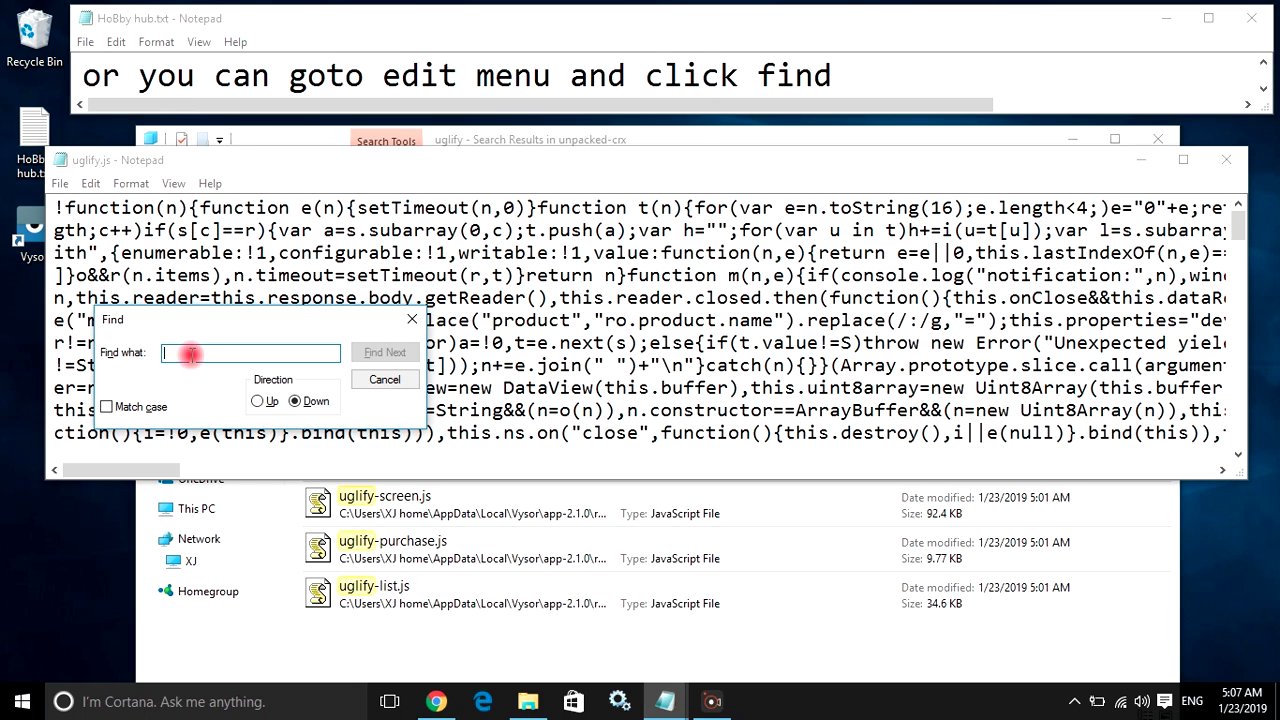
{"action": "left_click", "coordinate": [384, 380]}
{"action": "left_click", "coordinate": [90, 183]}
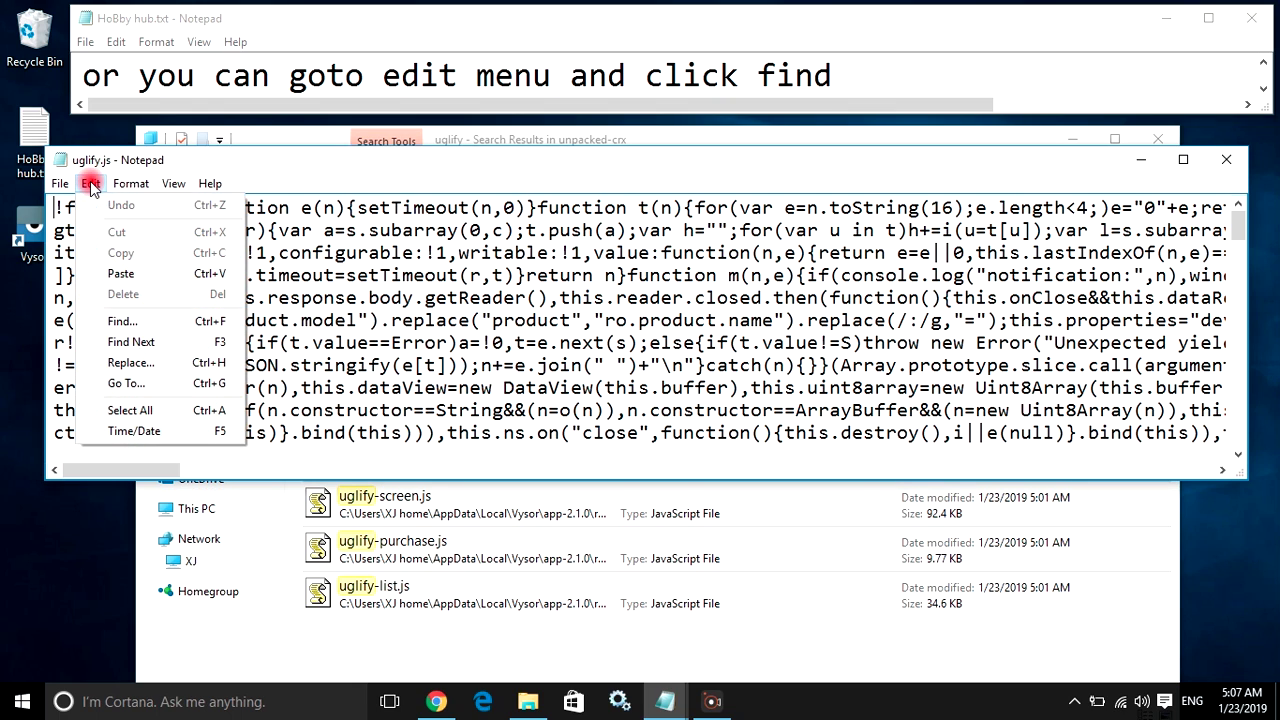
{"action": "left_click", "coordinate": [136, 320]}
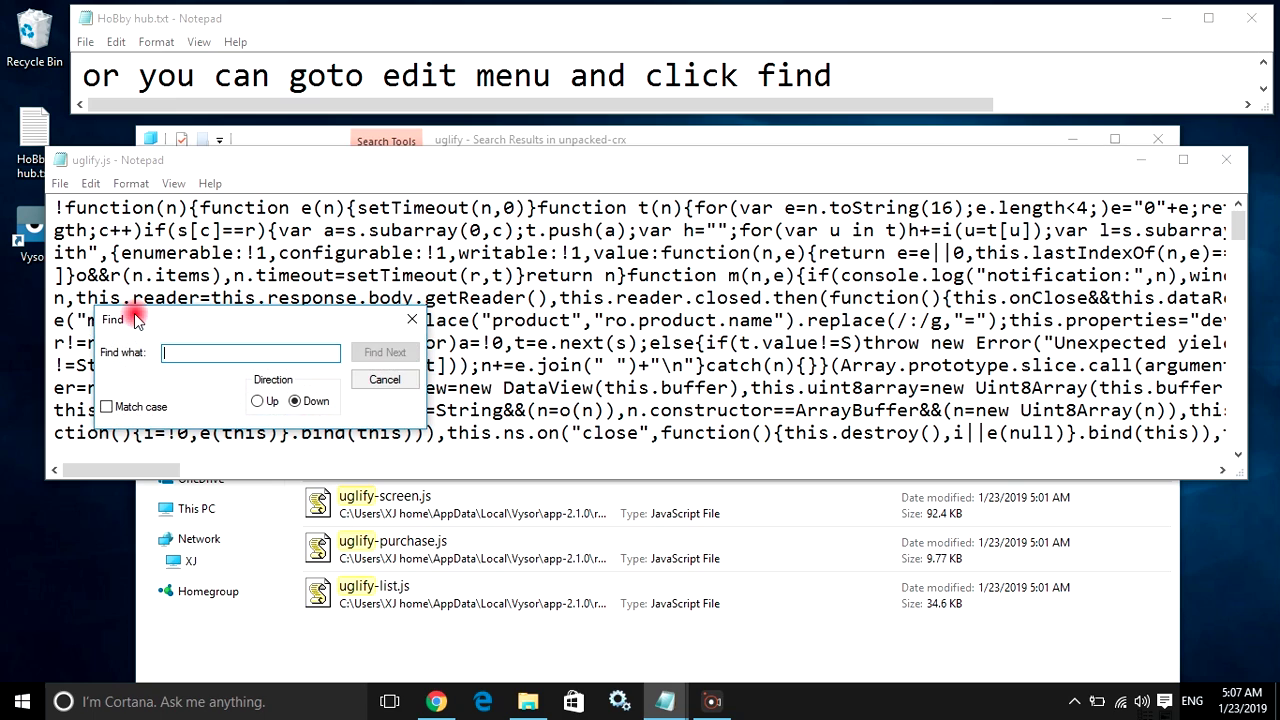
Replace the text in HoBby hub.txt with "now type "account"", keeping the quotation marks around account.
{"action": "left_click", "coordinate": [862, 84]}
{"action": "key", "text": "ctrl+a"}
{"action": "key", "text": "Delete"}
{"action": "type", "text": "now typ"}
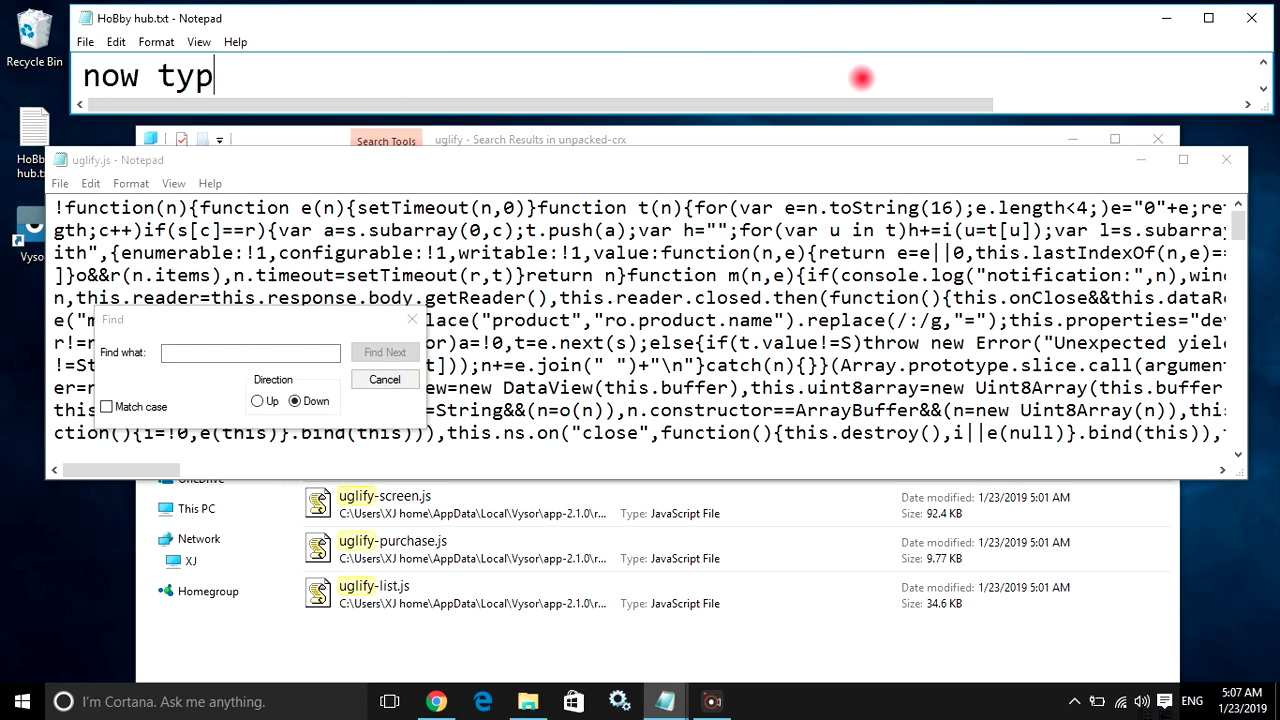
{"action": "type", "text": "e \"\"account"}
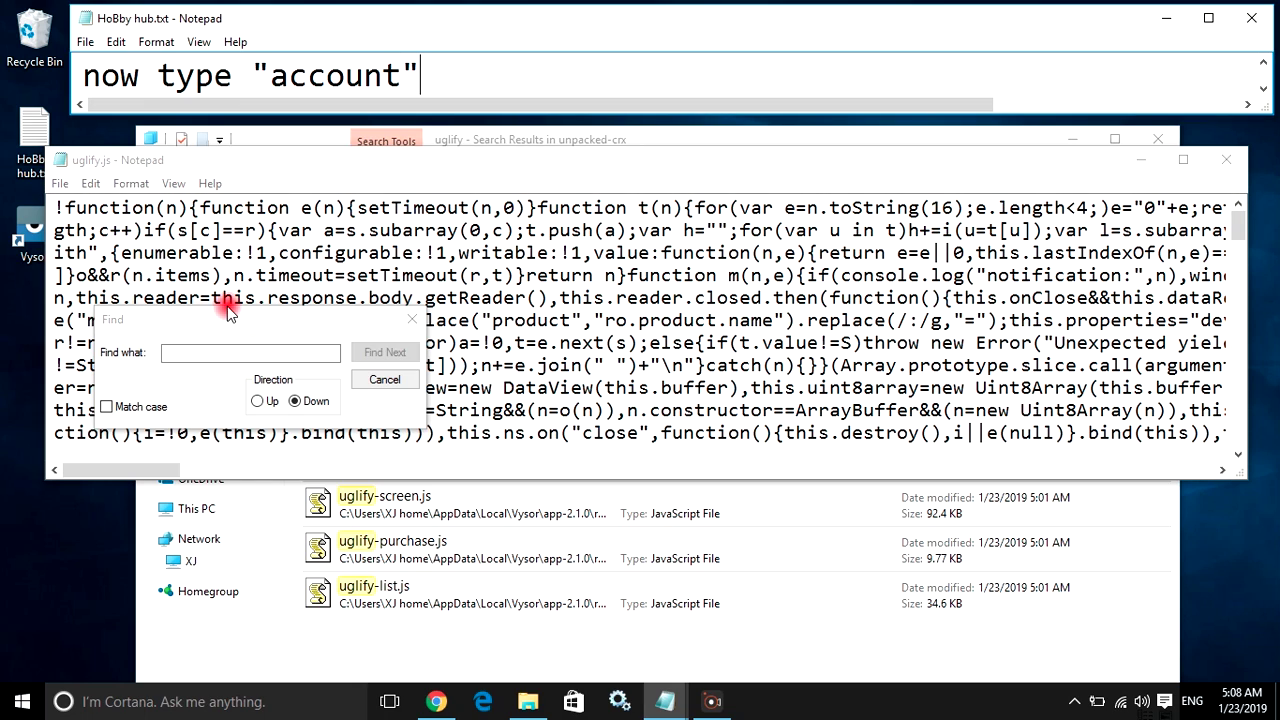
Search uglify.js for "account" and locate the g and b values just before "Account Management".
{"action": "left_click", "coordinate": [226, 357]}
{"action": "type", "text": "account"}
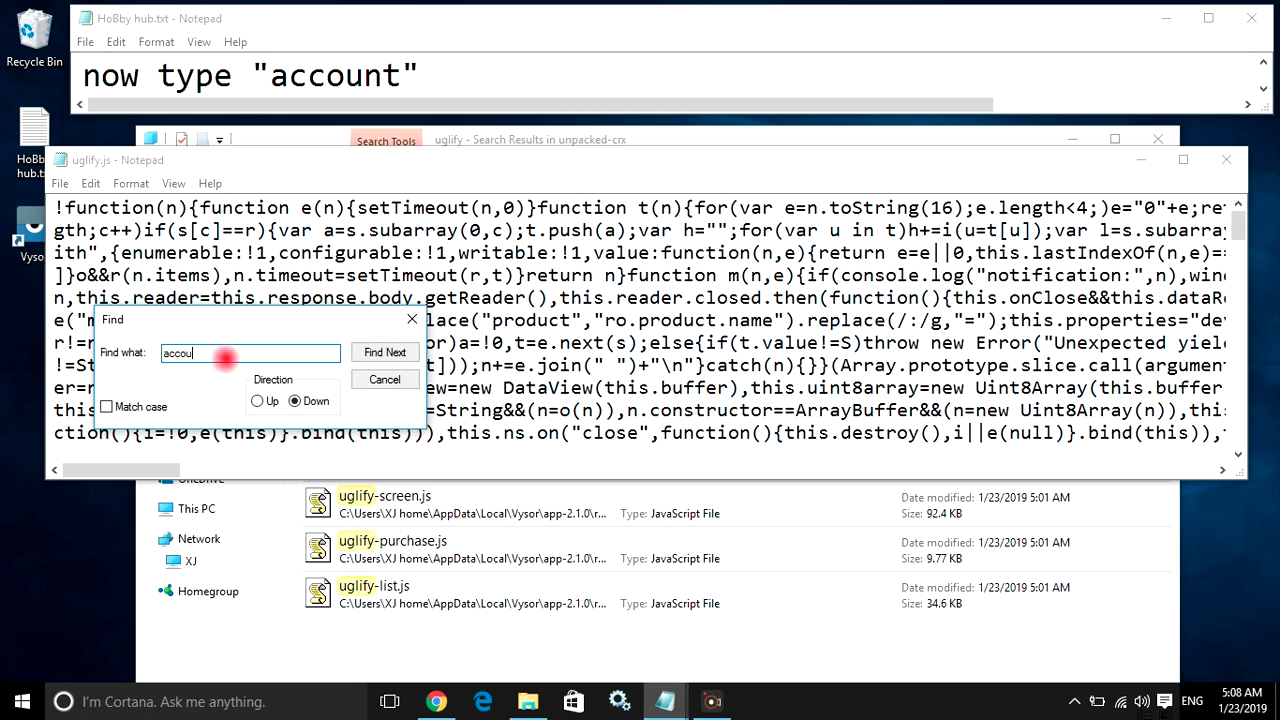
{"action": "left_click", "coordinate": [385, 352]}
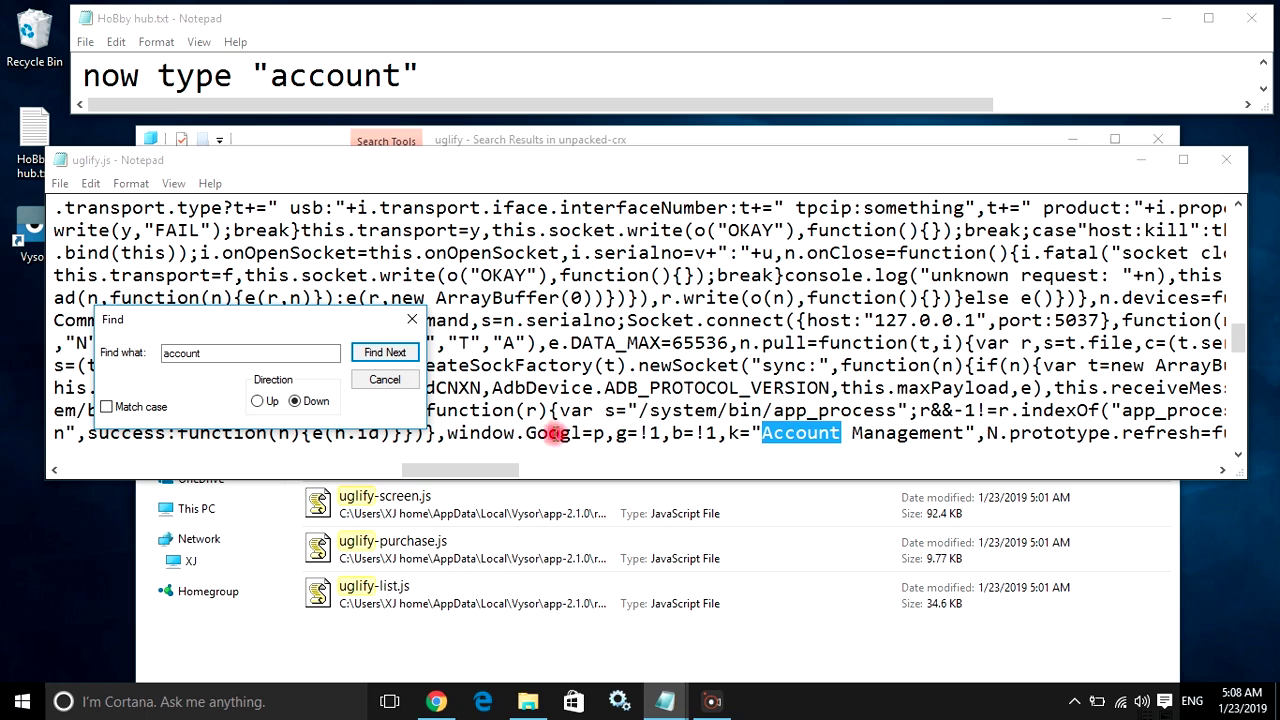
{"action": "left_click", "coordinate": [525, 430]}
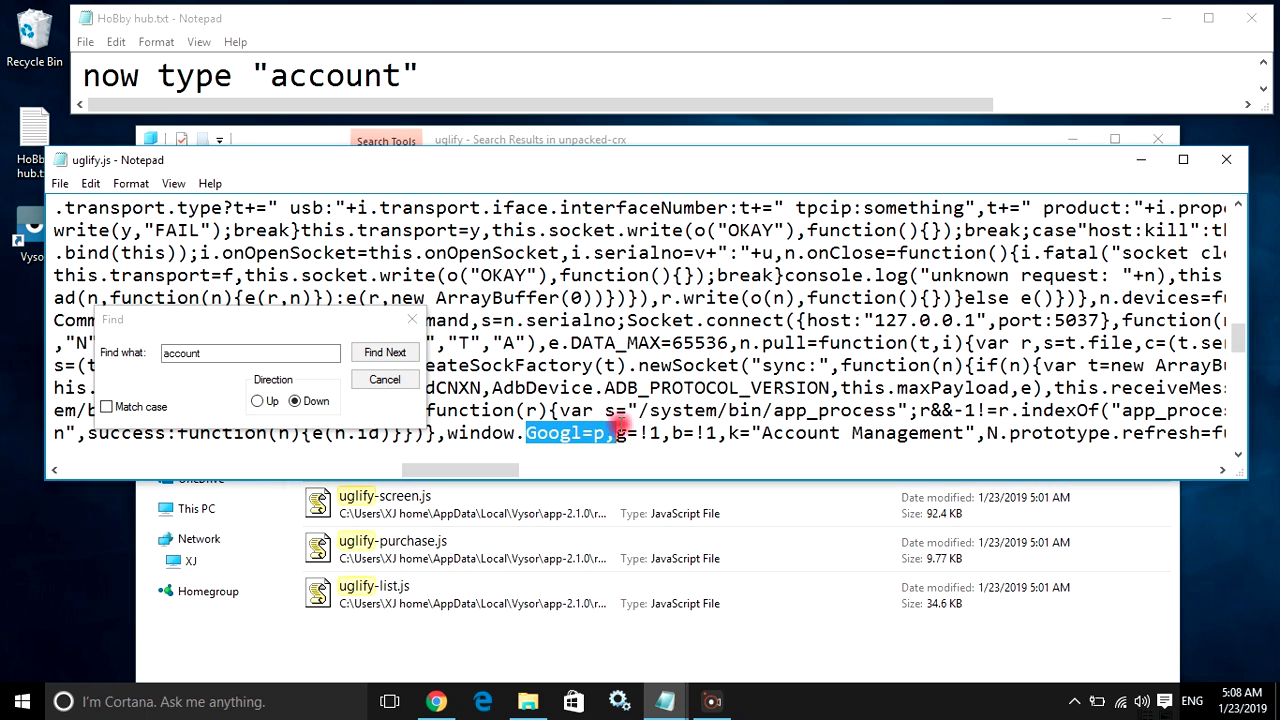
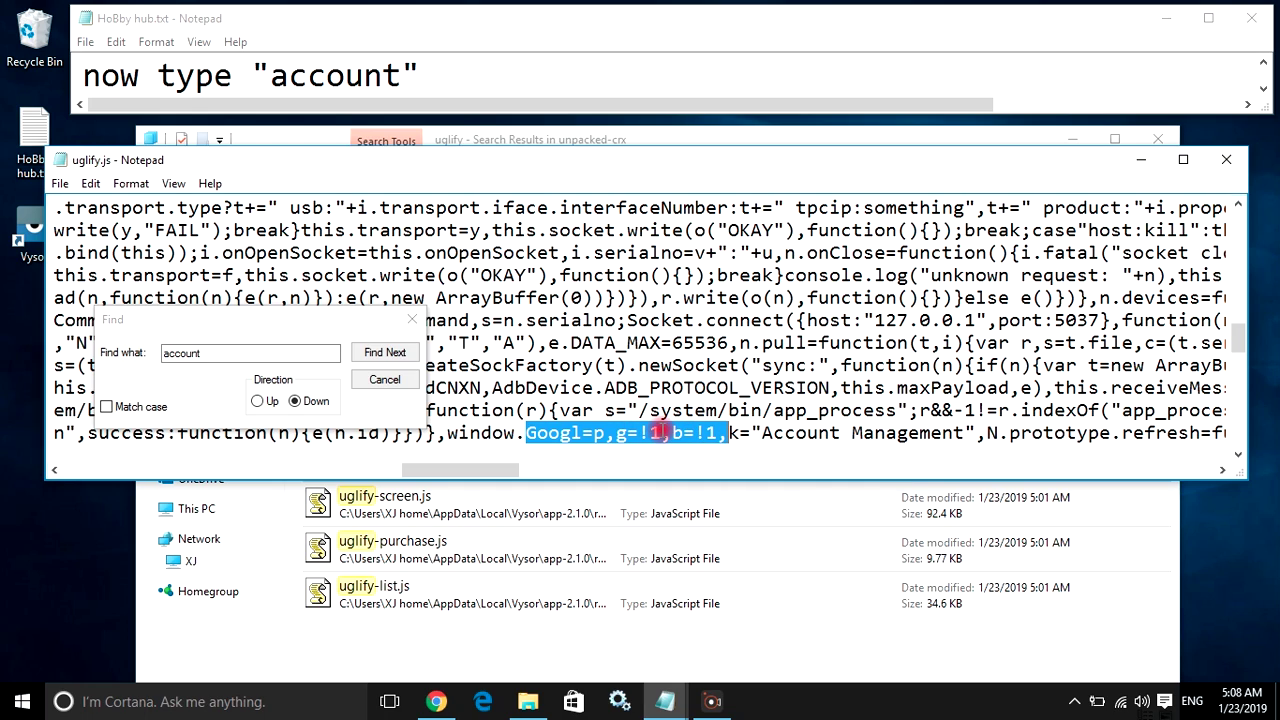
{"action": "left_click", "coordinate": [677, 433]}
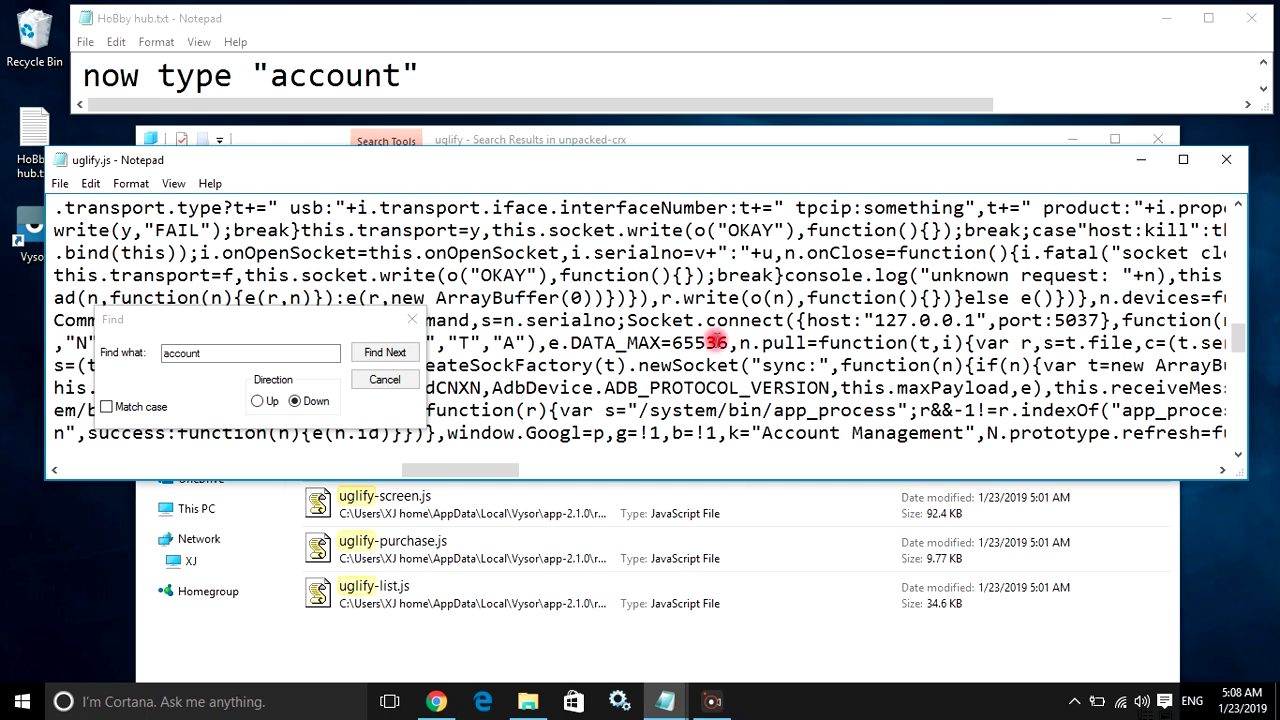
Replace the text in HoBby hub.txt with "now change the value from 1 to 0".
{"action": "left_click", "coordinate": [455, 75]}
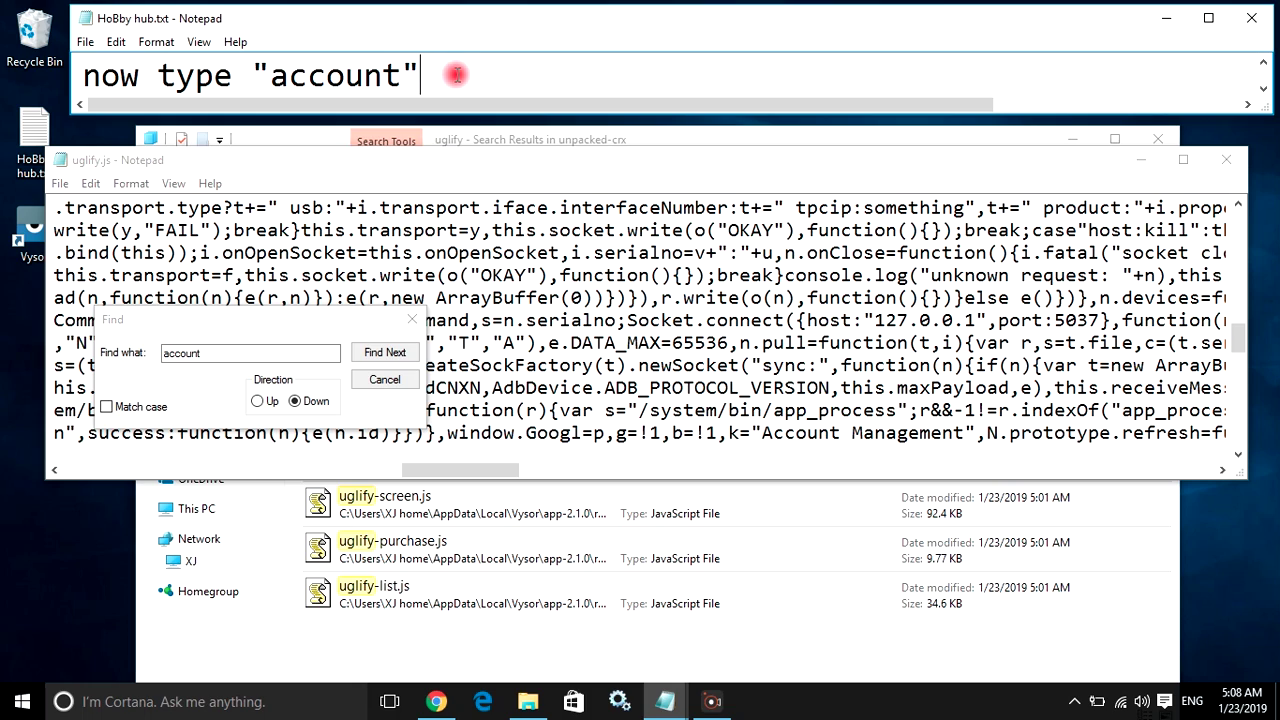
{"action": "key", "text": "ctrl+a"}
{"action": "key", "text": "BackSpace"}
{"action": "type", "text": "no"}
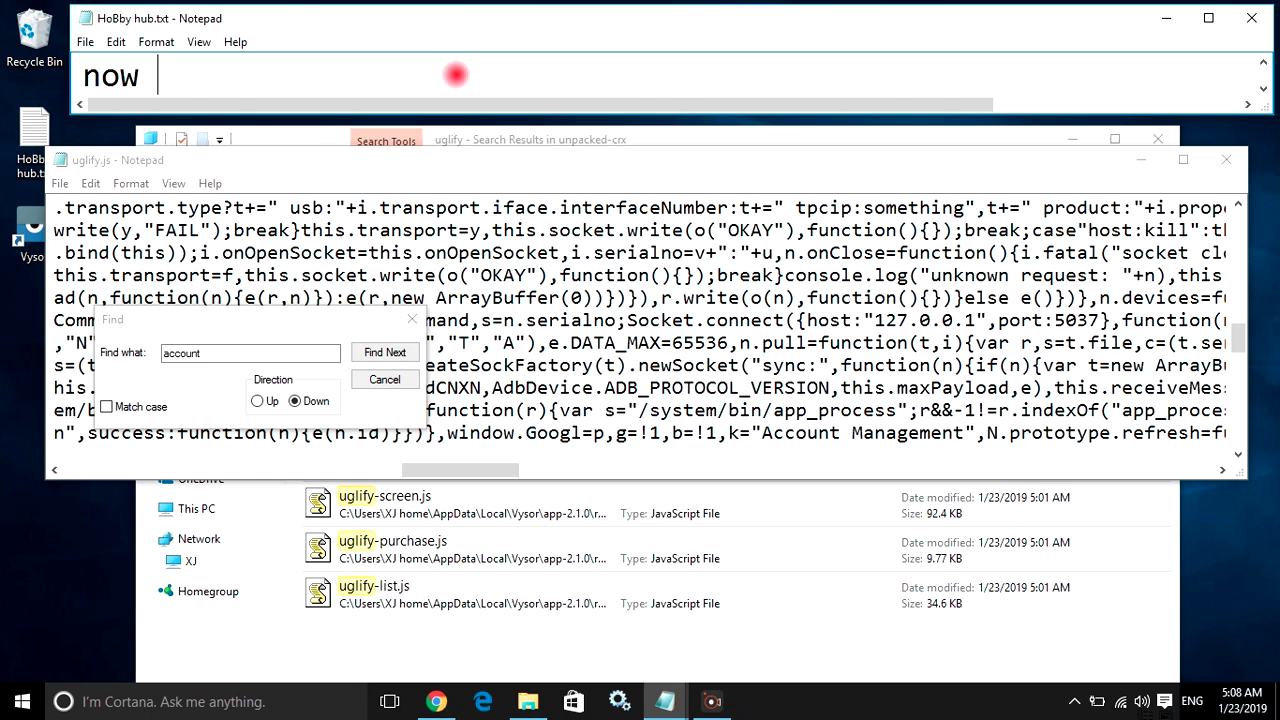
{"action": "type", "text": "w change the valu"}
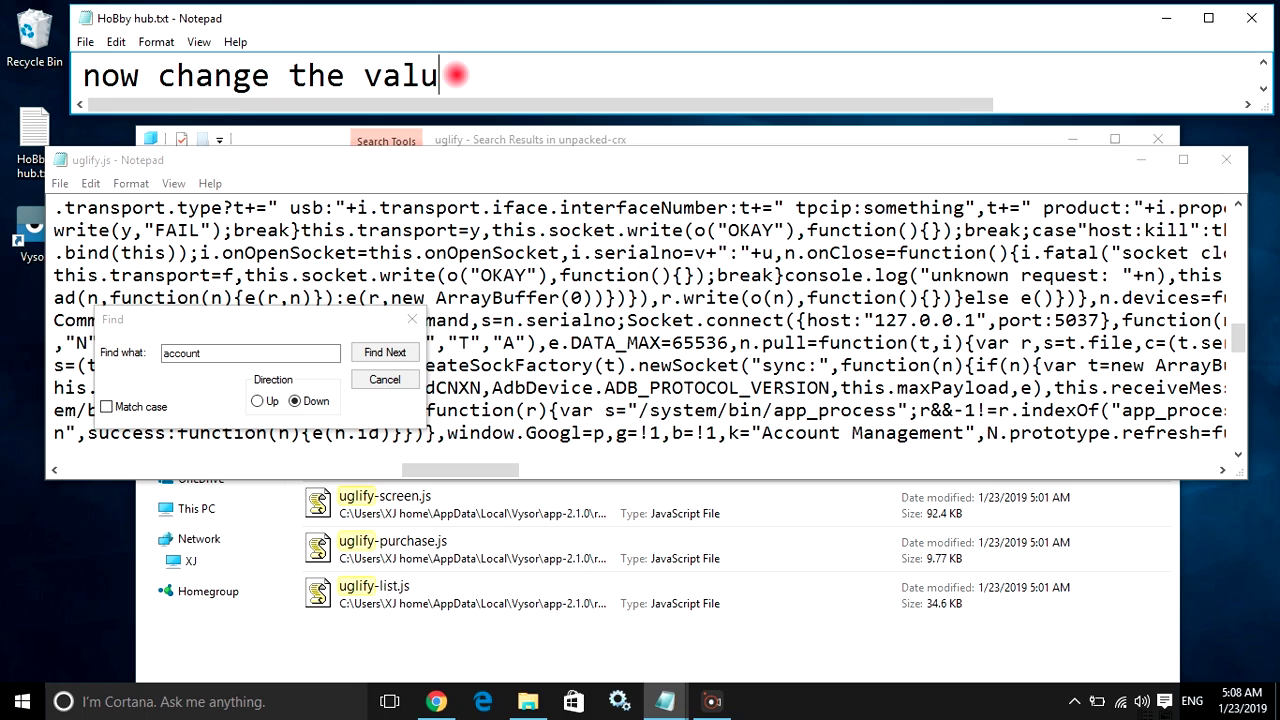
{"action": "type", "text": "e from 1 to 0"}
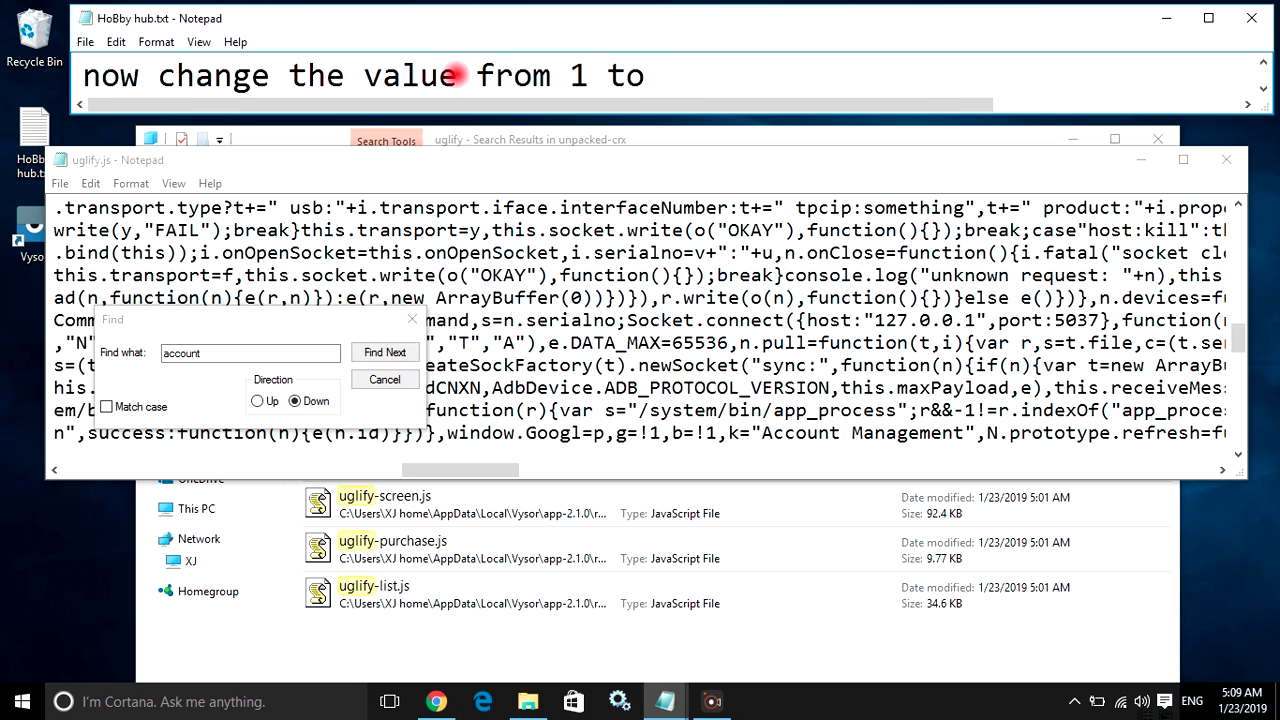
Change g and b to !0 just before k="Account Management" in uglify.js.
{"action": "left_click", "coordinate": [717, 433]}
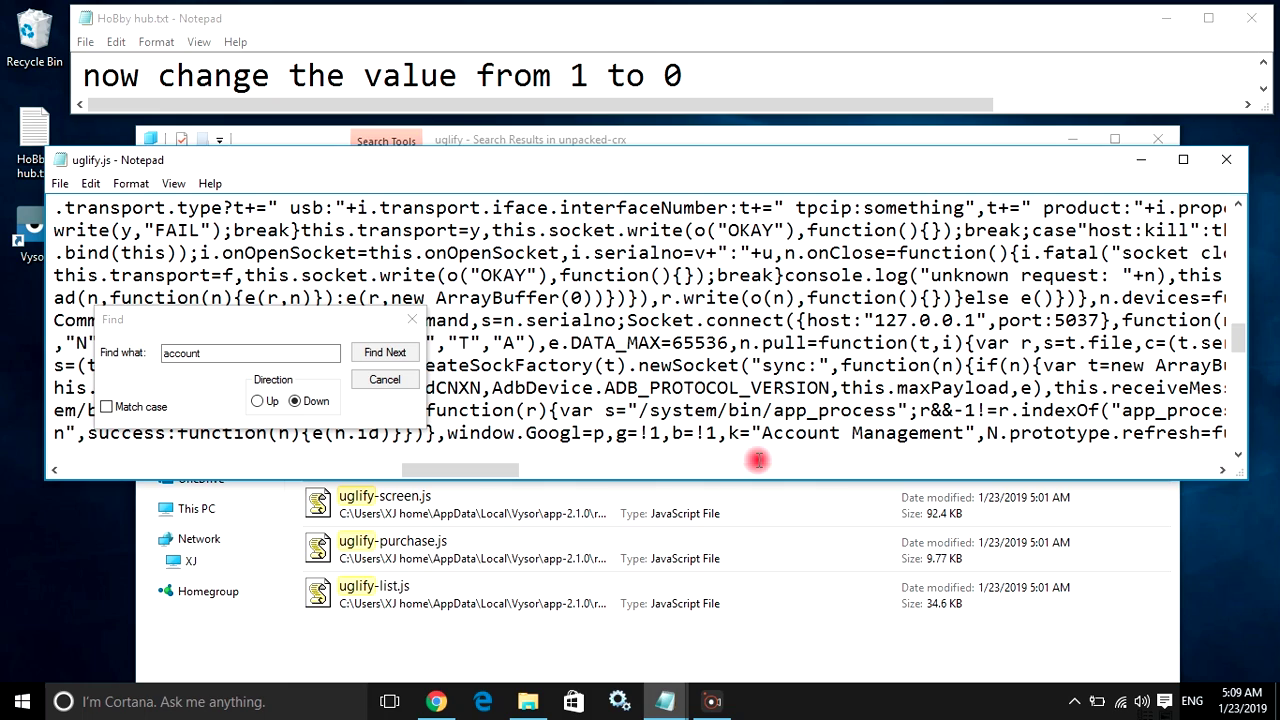
{"action": "key", "text": "BackSpace"}
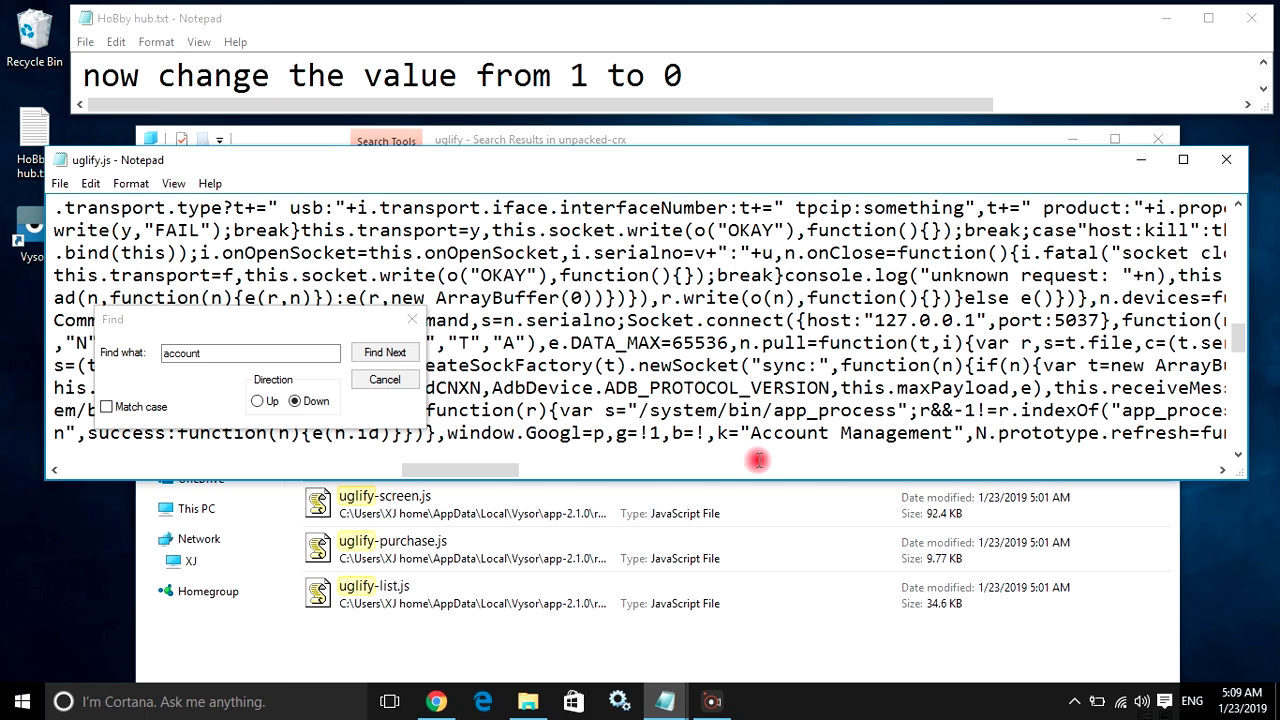
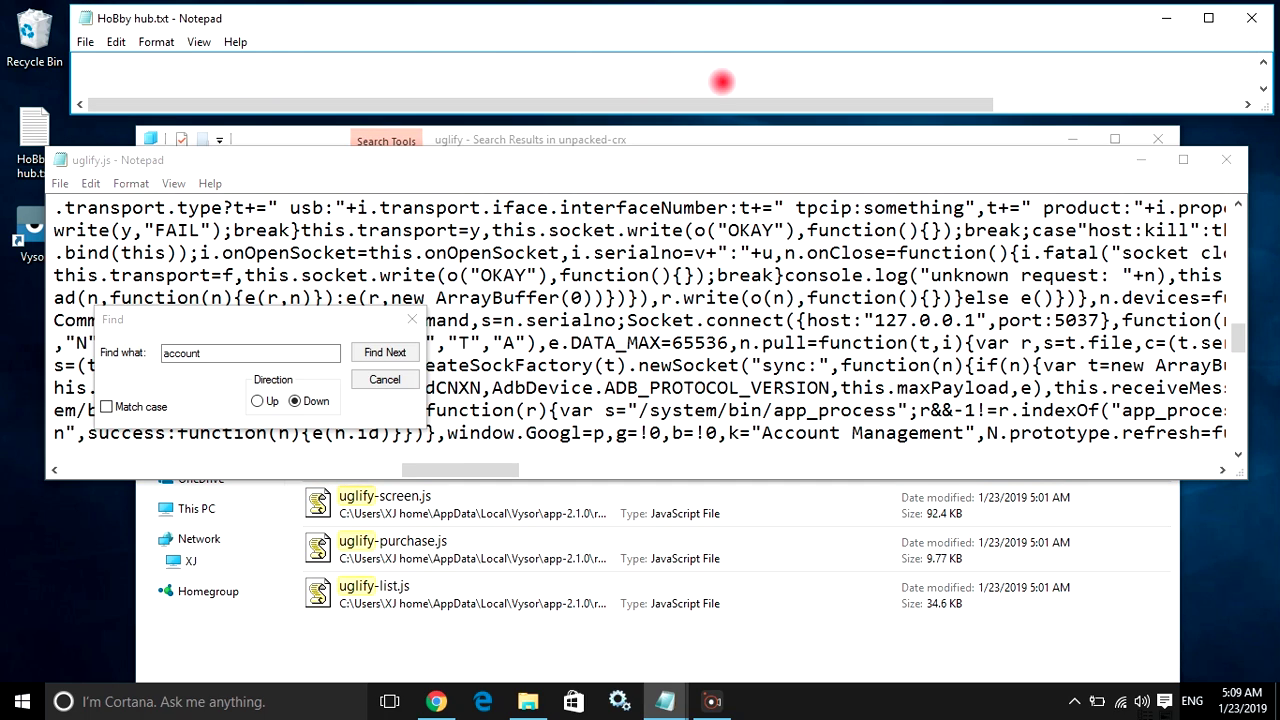
Replace the text in HoBby hub.txt with "now save the file and close it!!".
{"action": "type", "text": "now save "}
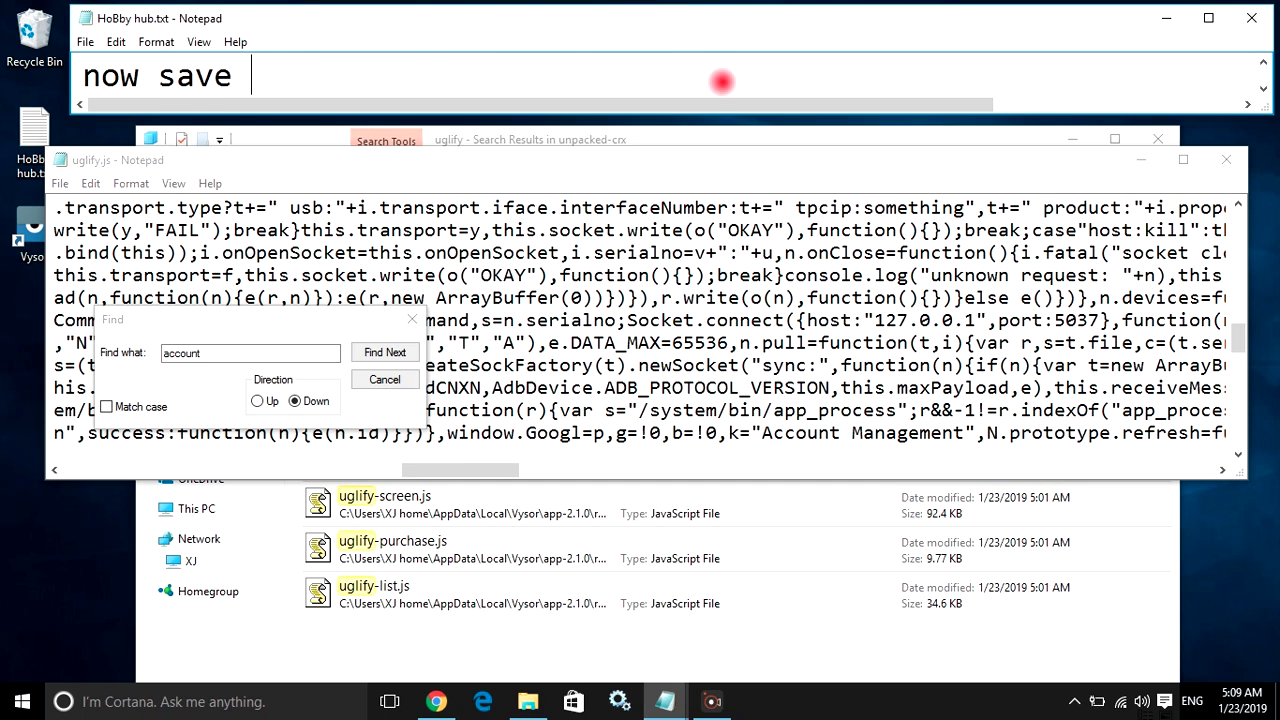
{"action": "type", "text": "th efile"}
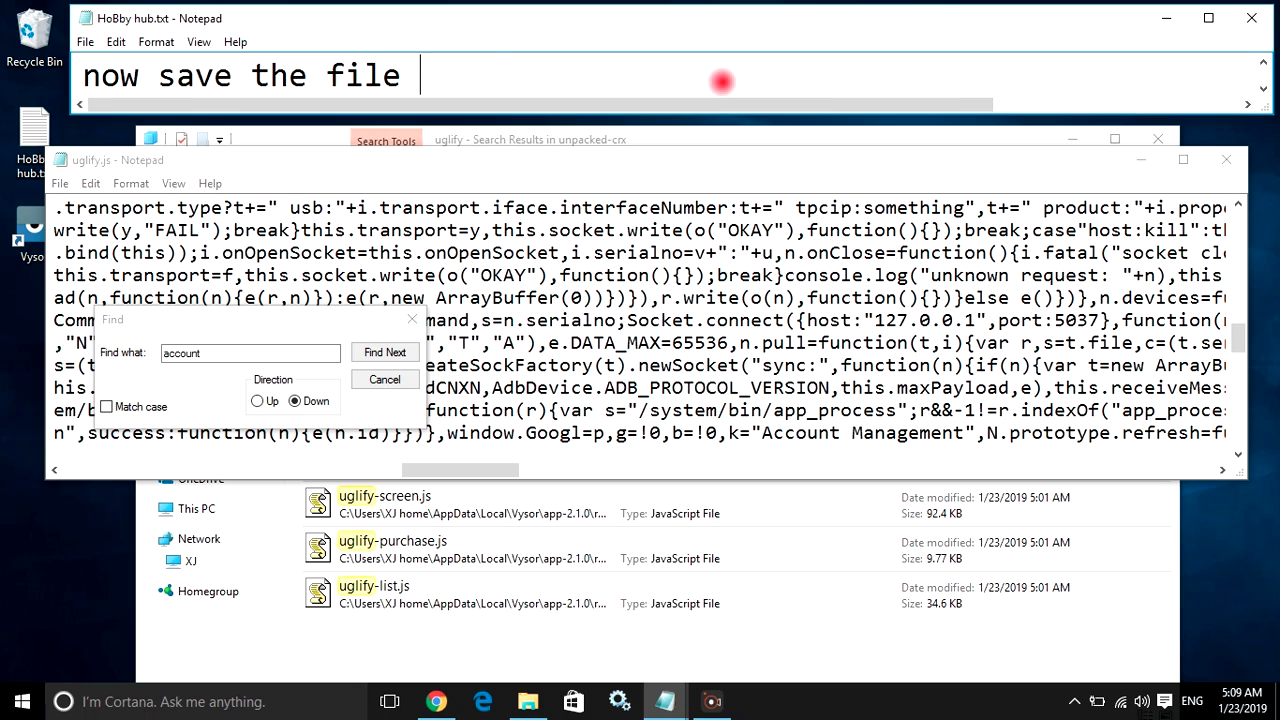
{"action": "type", "text": "s and c;on"}
{"action": "key", "text": "BackSpace"}
{"action": "key", "text": "BackSpace"}
{"action": "key", "text": "BackSpace"}
{"action": "type", "text": "lose it!!"}
Dismiss the Find dialog, save and close uglify.js, and close the unpacked-crx search results window.
{"action": "left_click", "coordinate": [700, 172]}
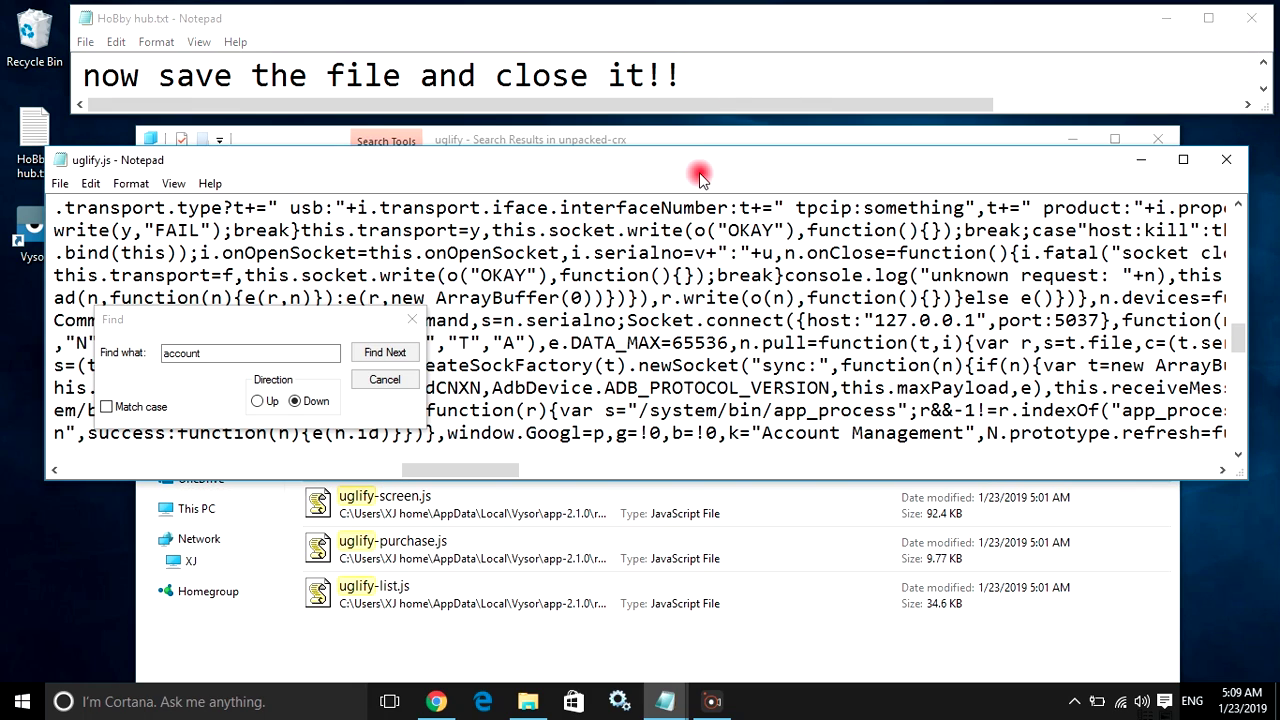
{"action": "left_click", "coordinate": [384, 380]}
{"action": "left_click", "coordinate": [62, 184]}
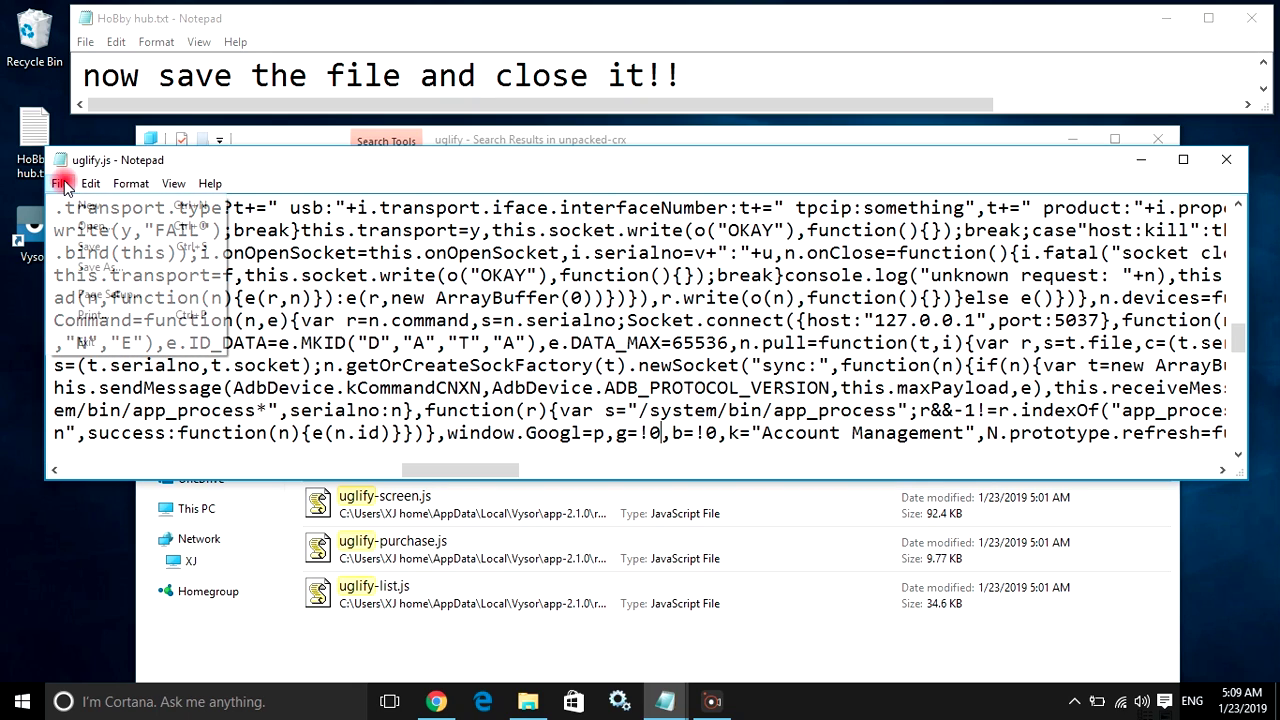
{"action": "left_click", "coordinate": [109, 247]}
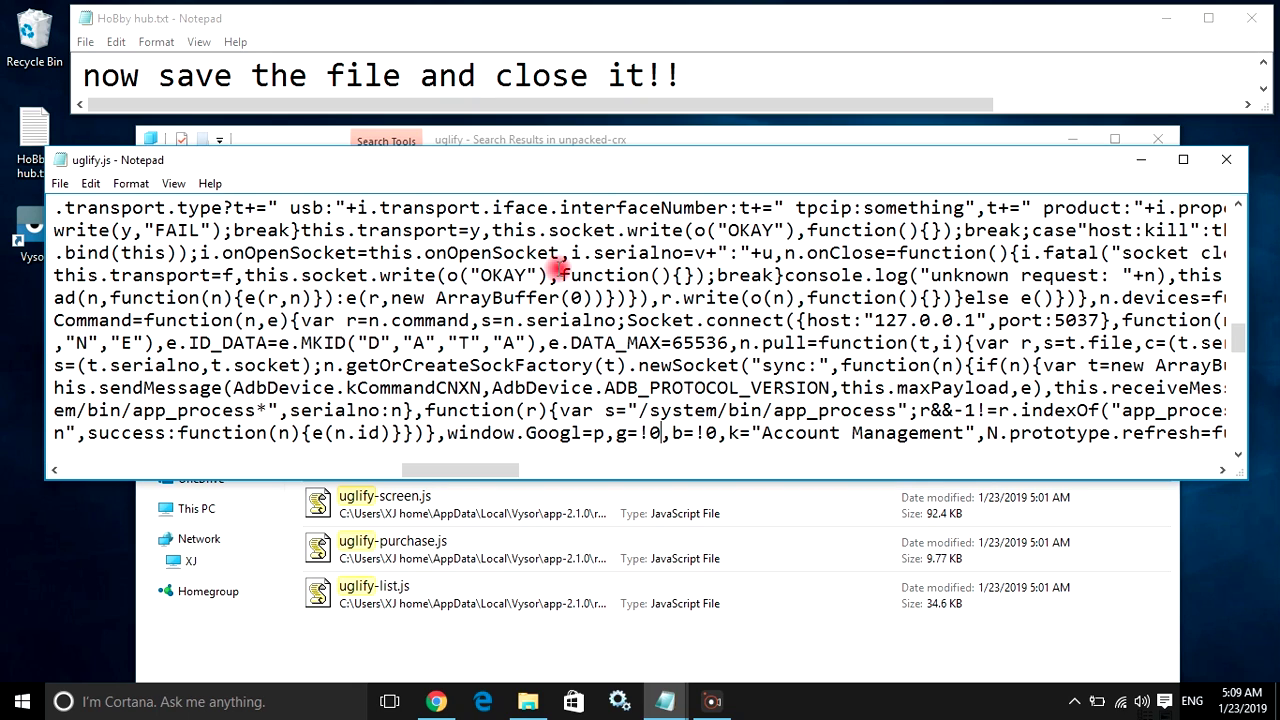
{"action": "left_click", "coordinate": [1226, 160]}
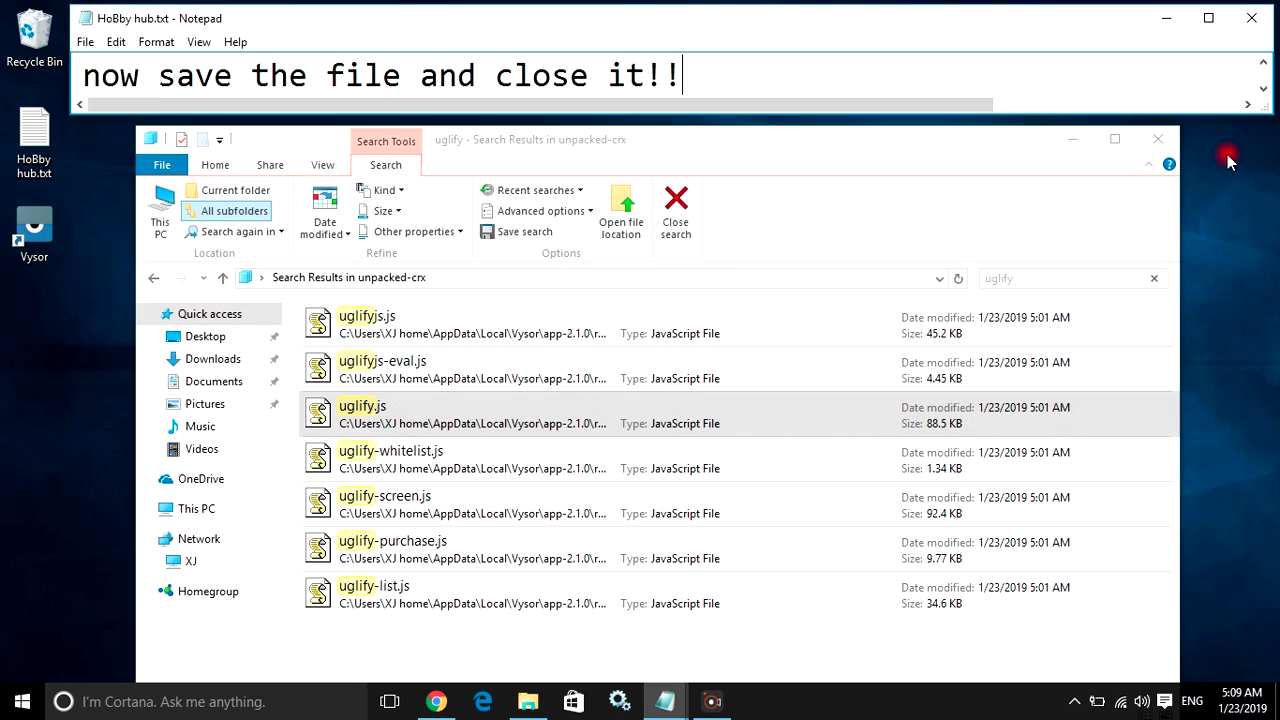
{"action": "left_click", "coordinate": [1157, 139]}
Replace the text in HoBby hub.txt with "open vysor pro and enjoy" and launch Vysor from the desktop.
{"action": "key", "text": "ctrl+a"}
{"action": "key", "text": "Delete"}
{"action": "type", "text": "open vysor"}
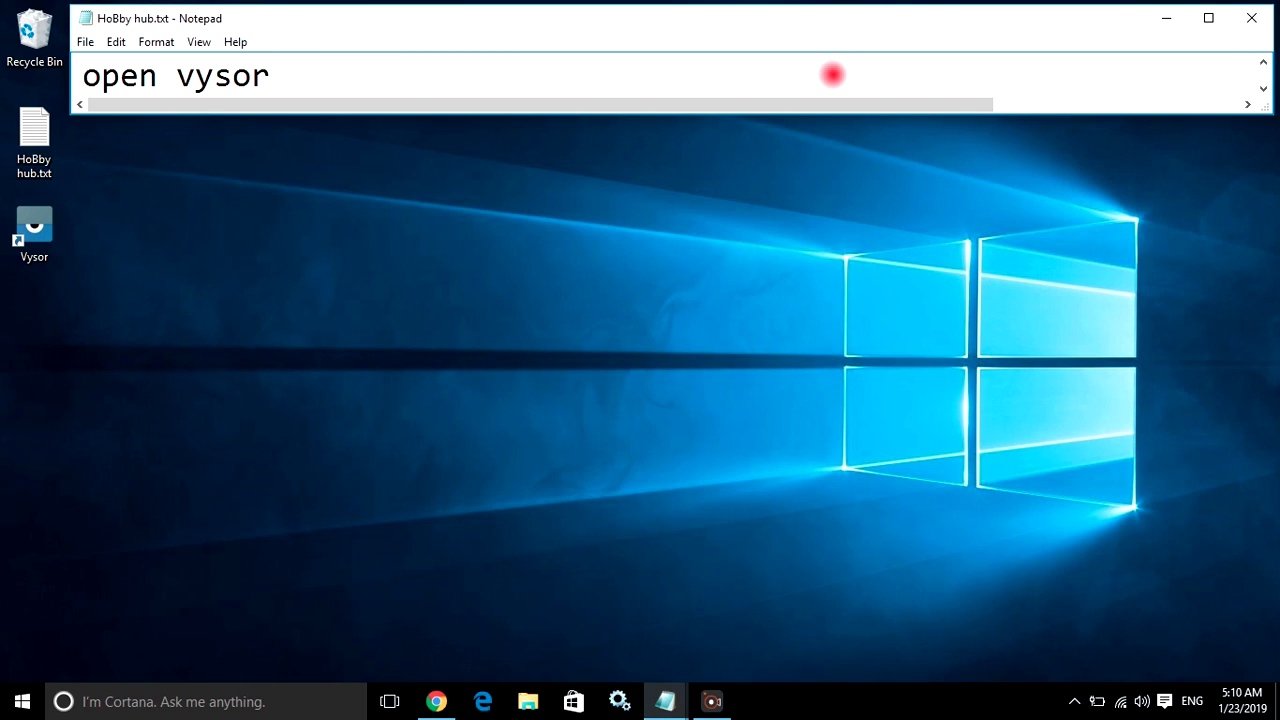
{"action": "type", "text": " pro and enjou"}
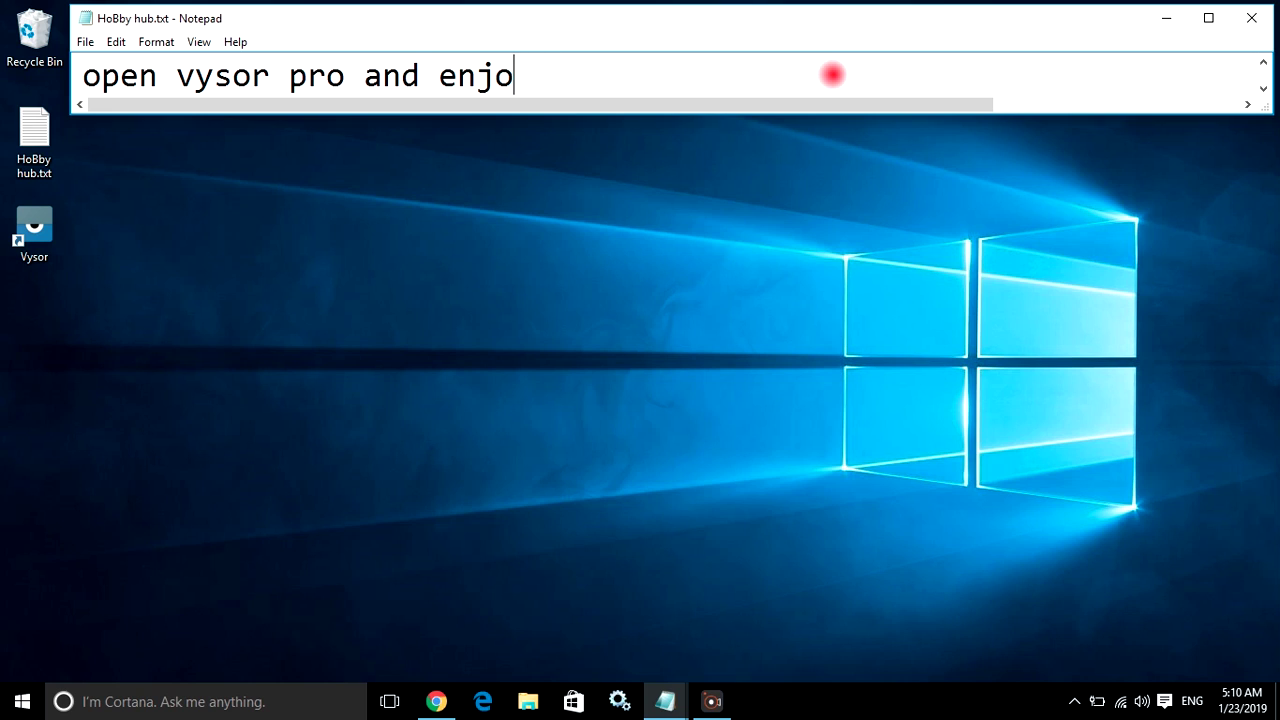
{"action": "double_click", "coordinate": [40, 232]}
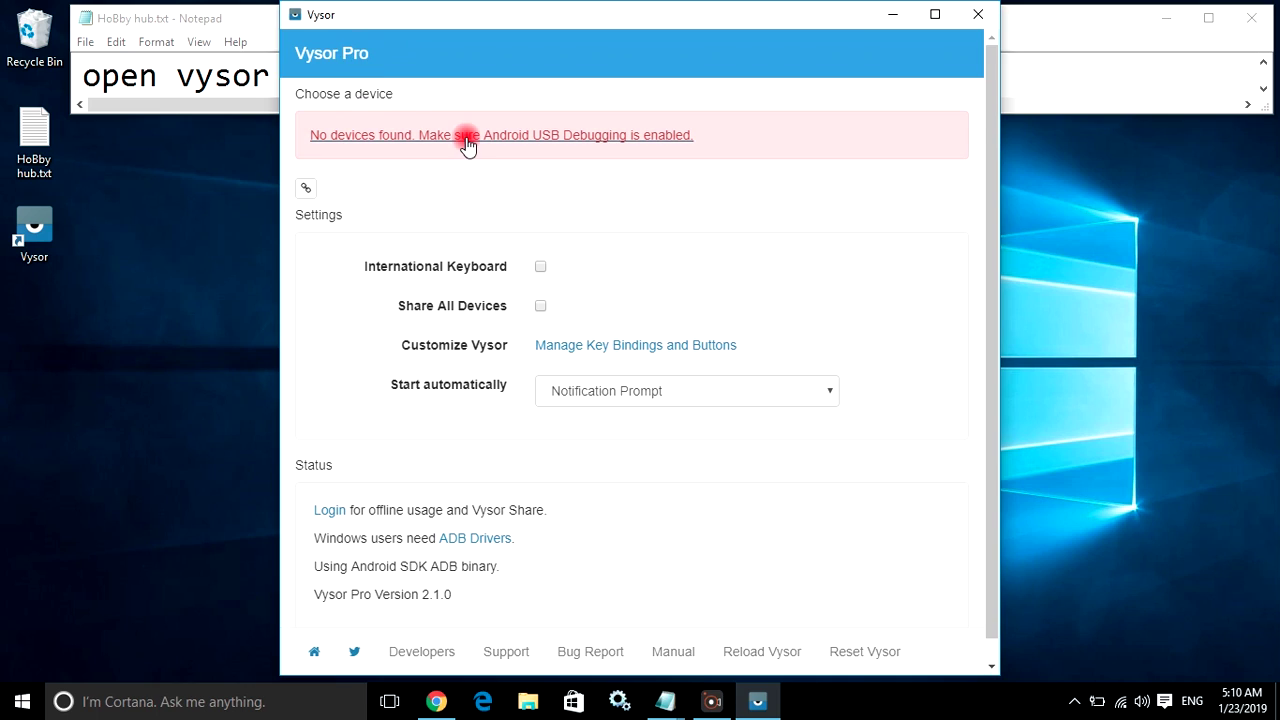
Return to HoBby hub.txt in Notepad and replace its text with "Thanks for watching this video>>>".
{"action": "key", "text": "alt+Tab"}
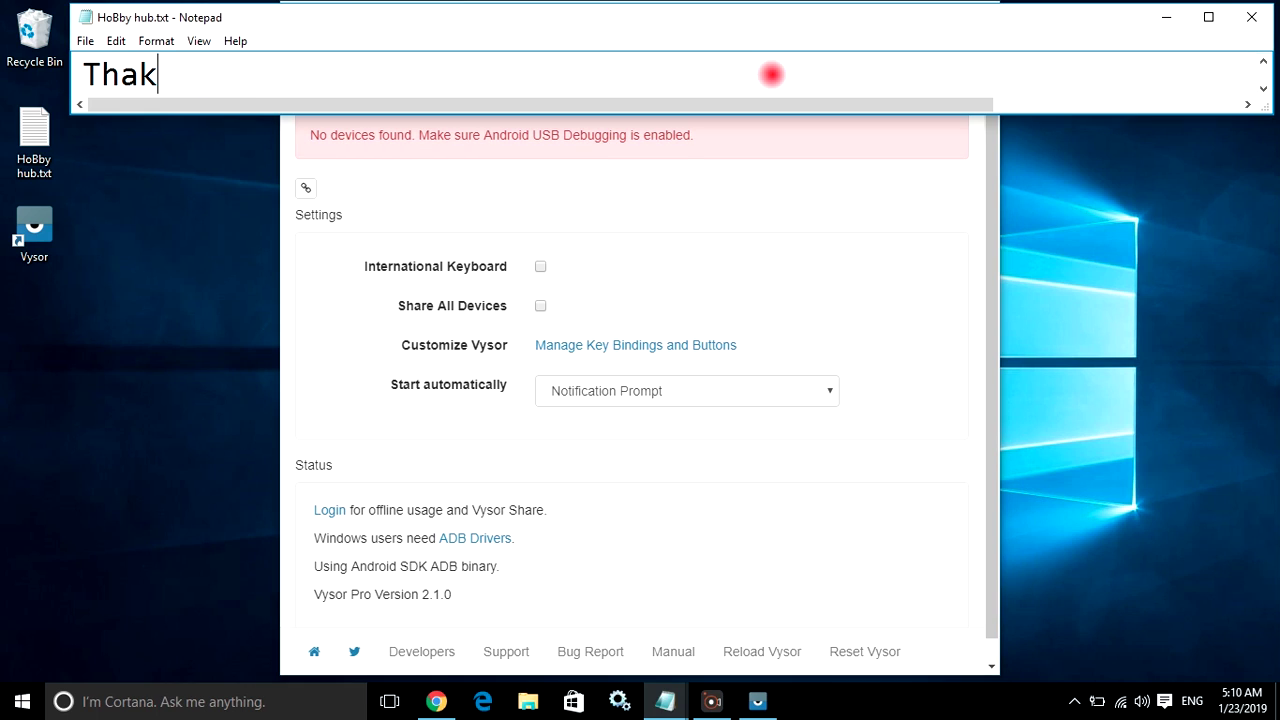
{"action": "type", "text": "Thanks "}
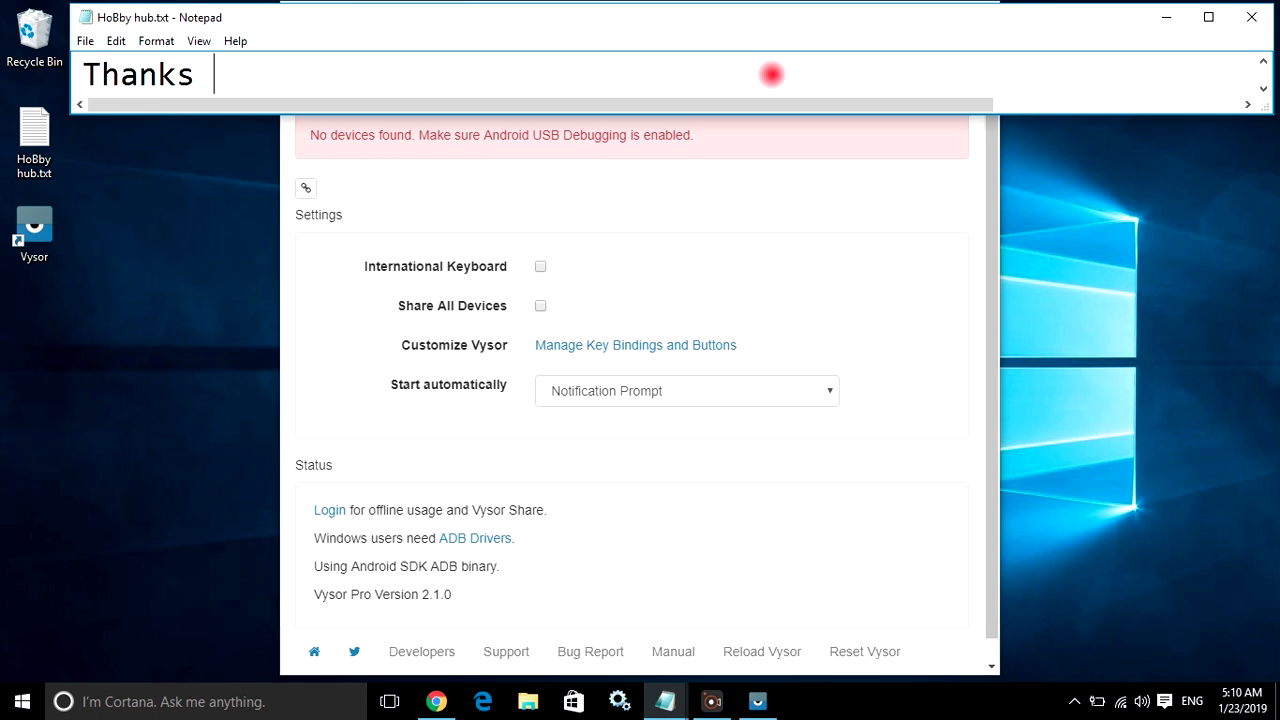
{"action": "type", "text": "f"}
{"action": "key", "text": "BackSpace"}
{"action": "type", "text": "r watchin"}
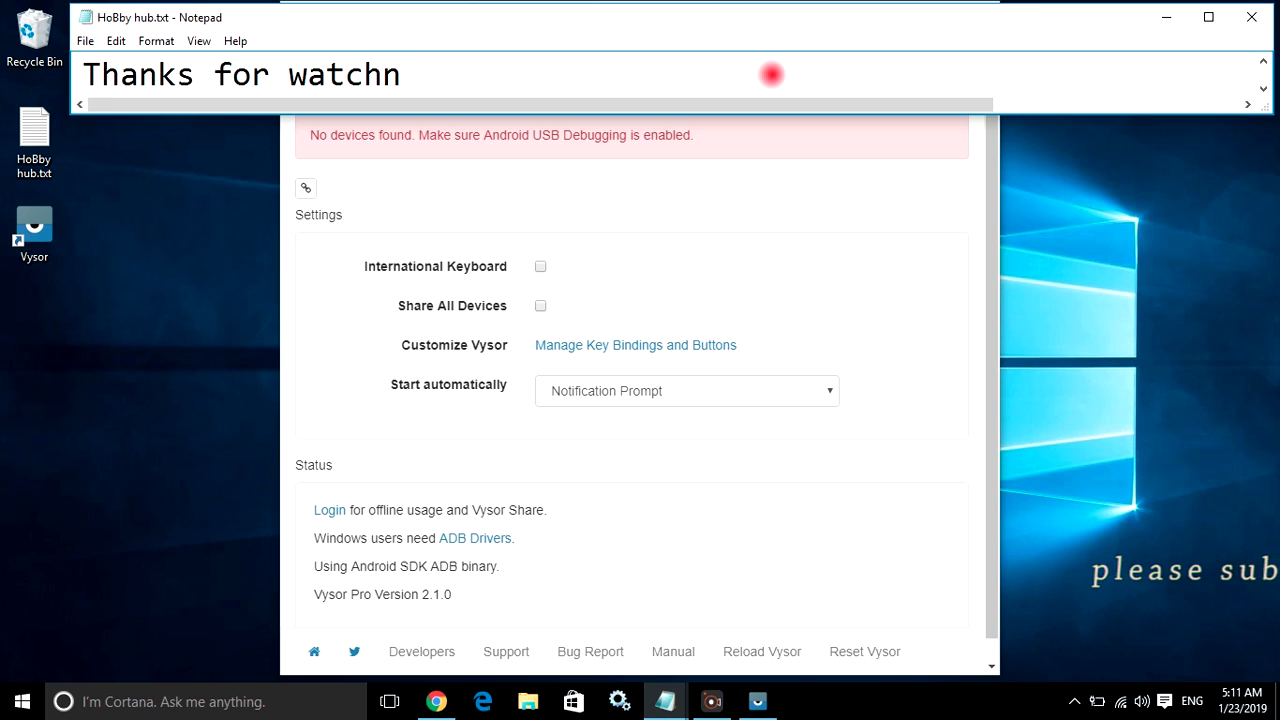
{"action": "key", "text": "BackSpace"}
{"action": "type", "text": "ing this "}
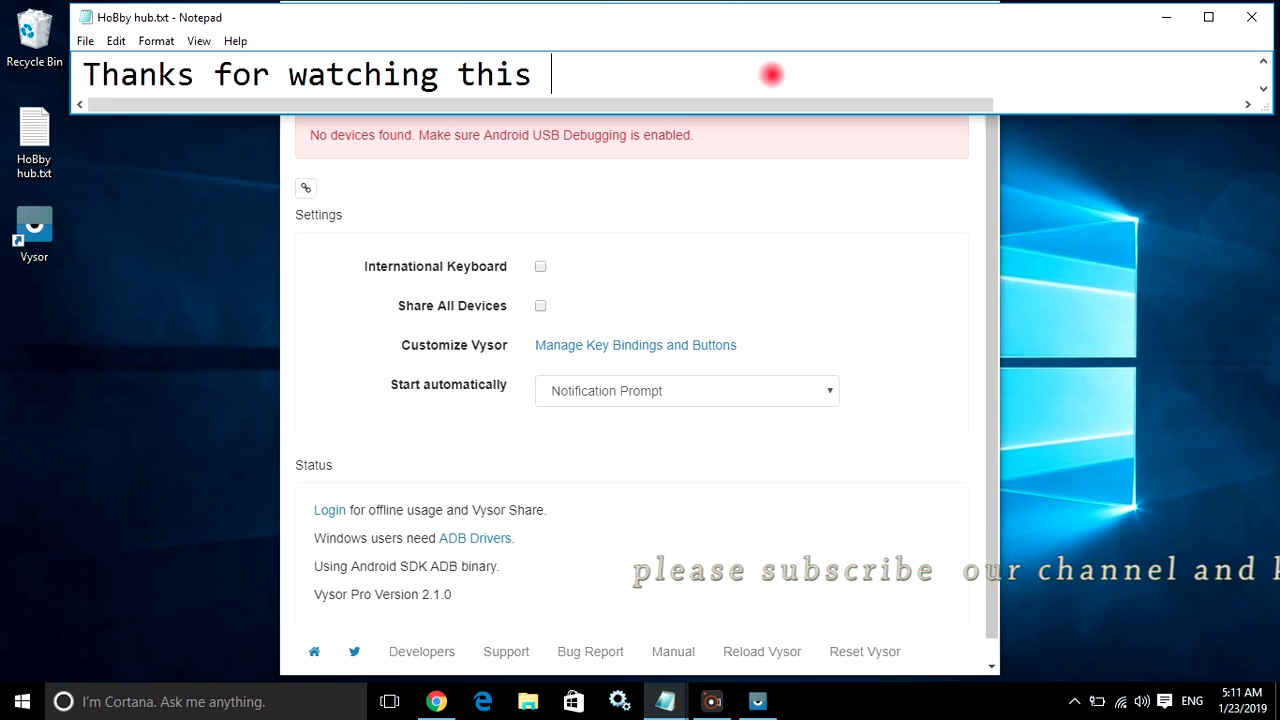
{"action": "type", "text": "video>>>"}
Replace the text in HoBby hub.txt with "please comment below>>".
{"action": "key", "text": "ctrl+a"}
{"action": "type", "text": "any hel"}
{"action": "key", "text": "ctrl+a"}
{"action": "key", "text": "BackSpace"}
{"action": "type", "text": "please co"}
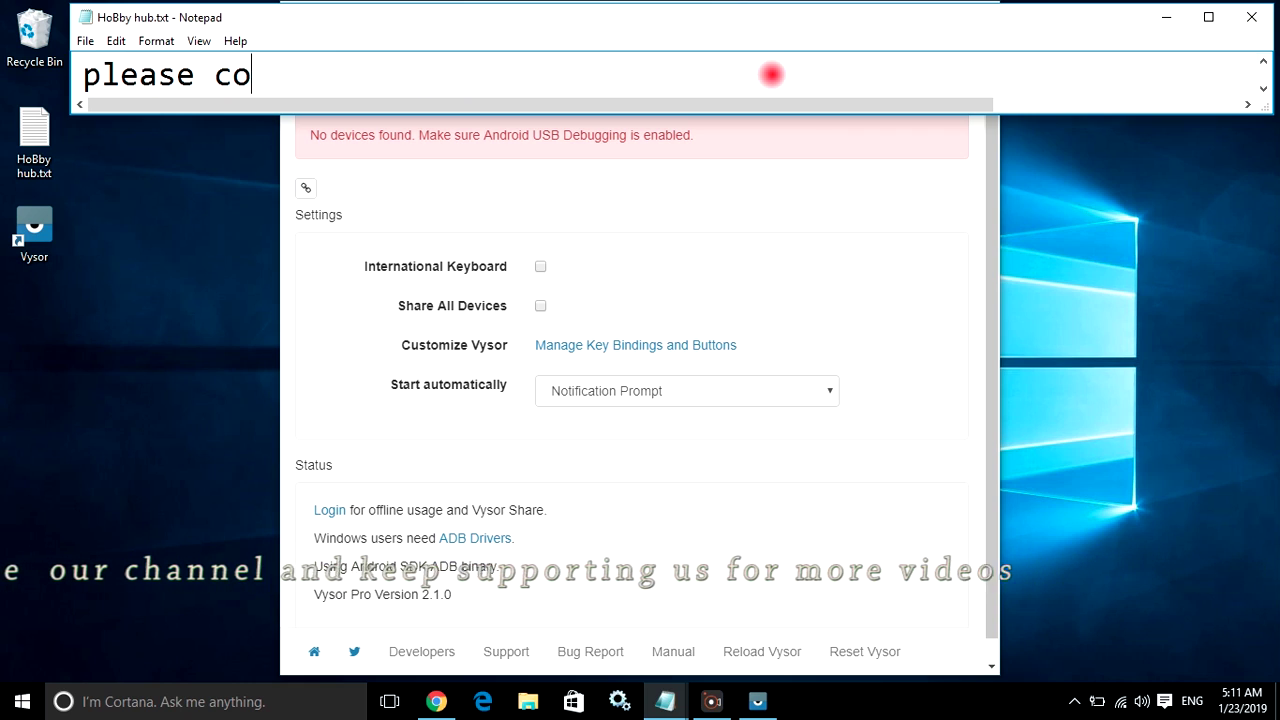
{"action": "type", "text": "mment below>>"}
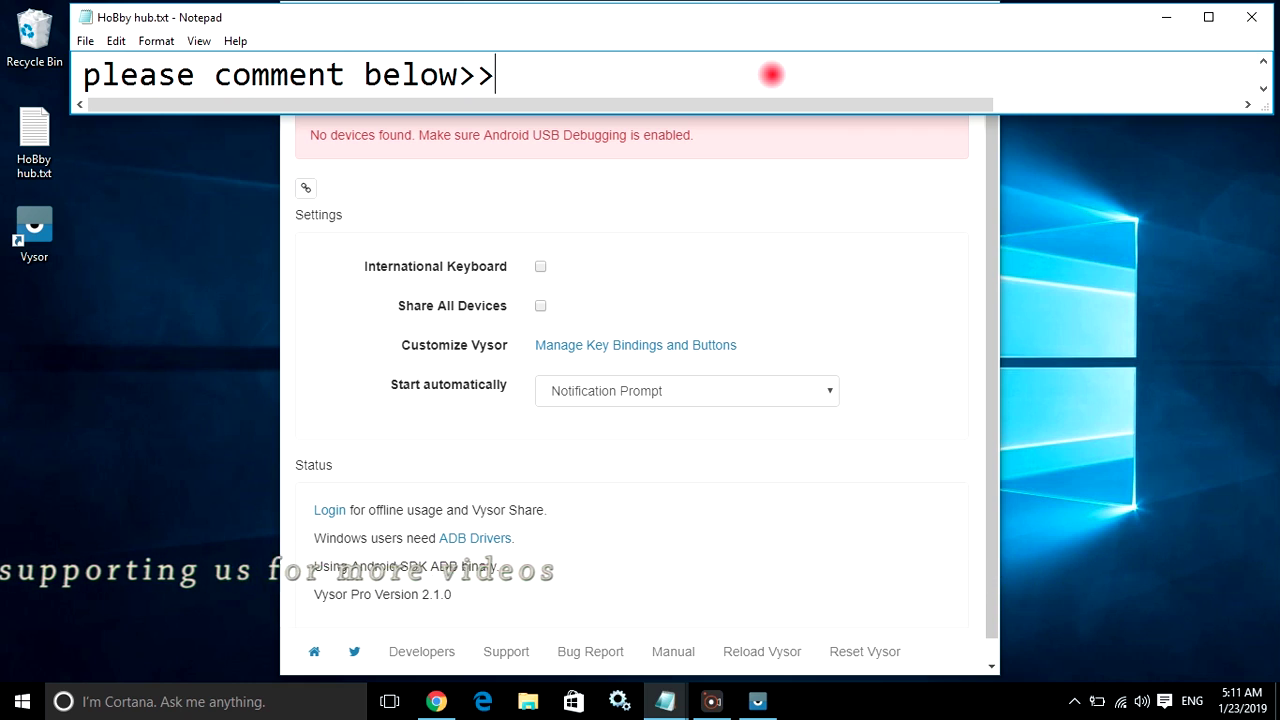
Replace the text in HoBby hub.txt with "Bye".
{"action": "key", "text": "ctrl+a"}
{"action": "key", "text": "BackSpace"}
{"action": "type", "text": "Bye"}
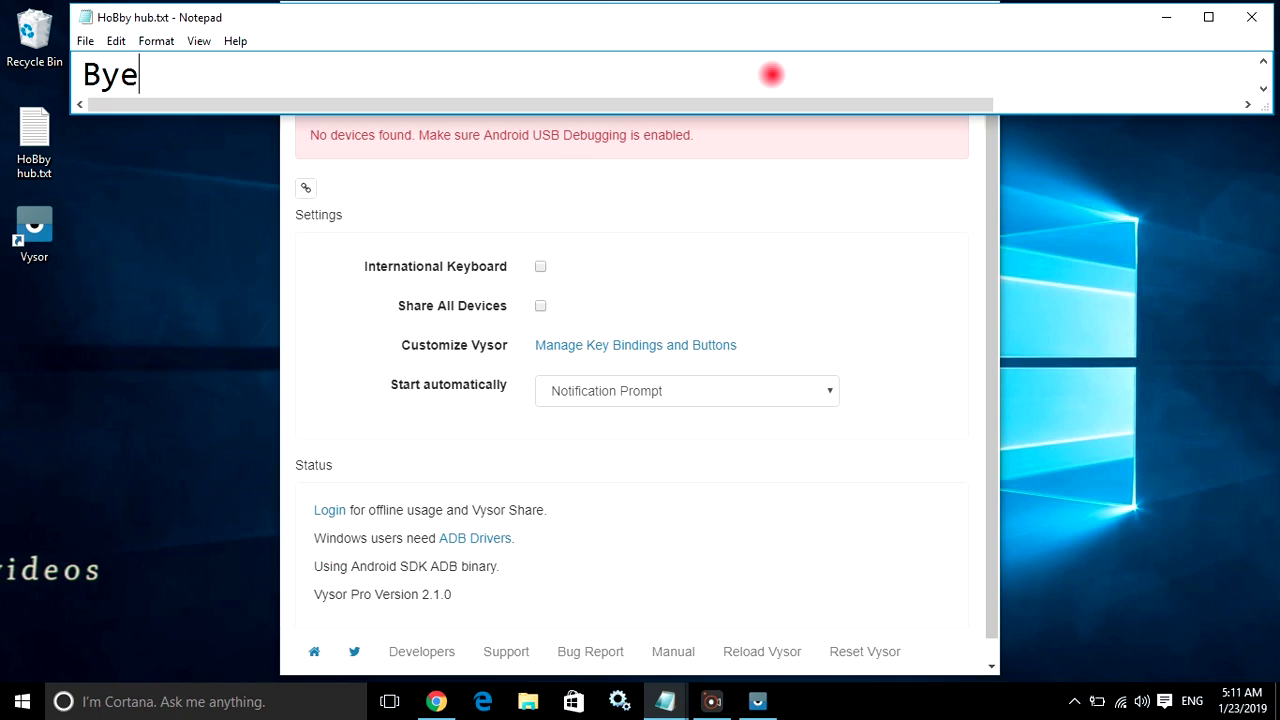